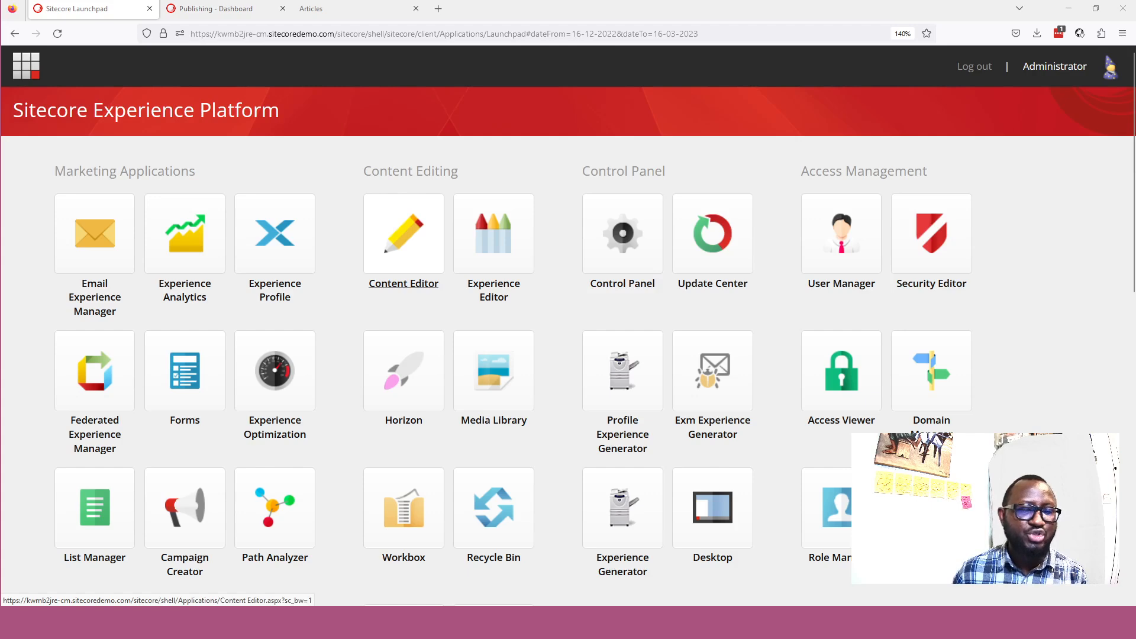
Open the Content Editor and expand the content tree through Demo SXA Sites to the LighthouseLifestyle site's child items
left_click(405, 260)
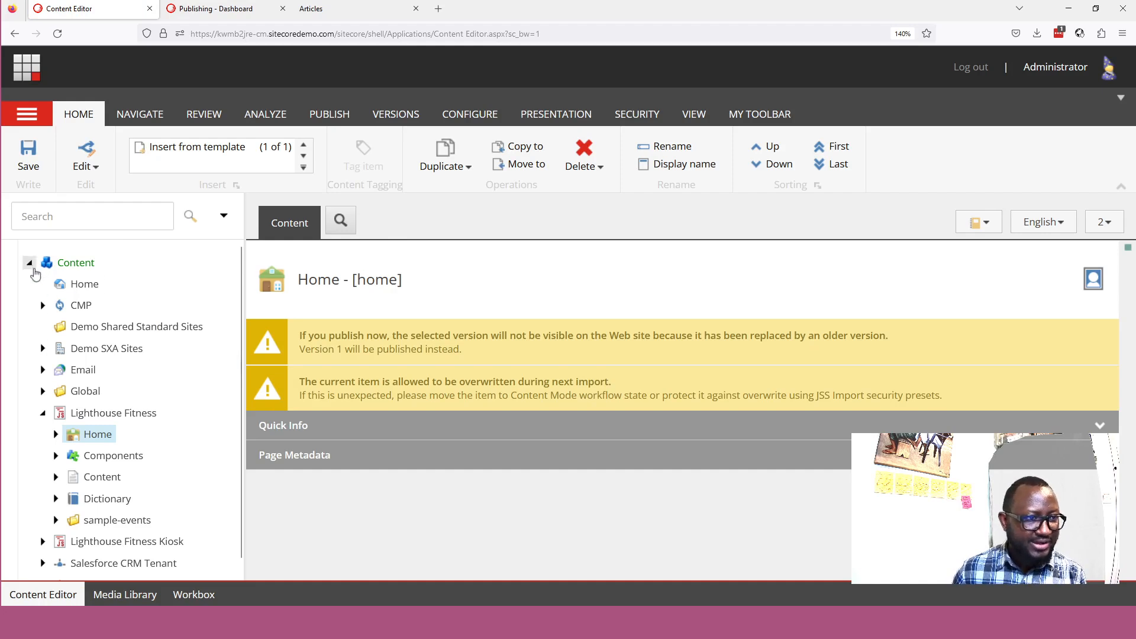
left_click(29, 264)
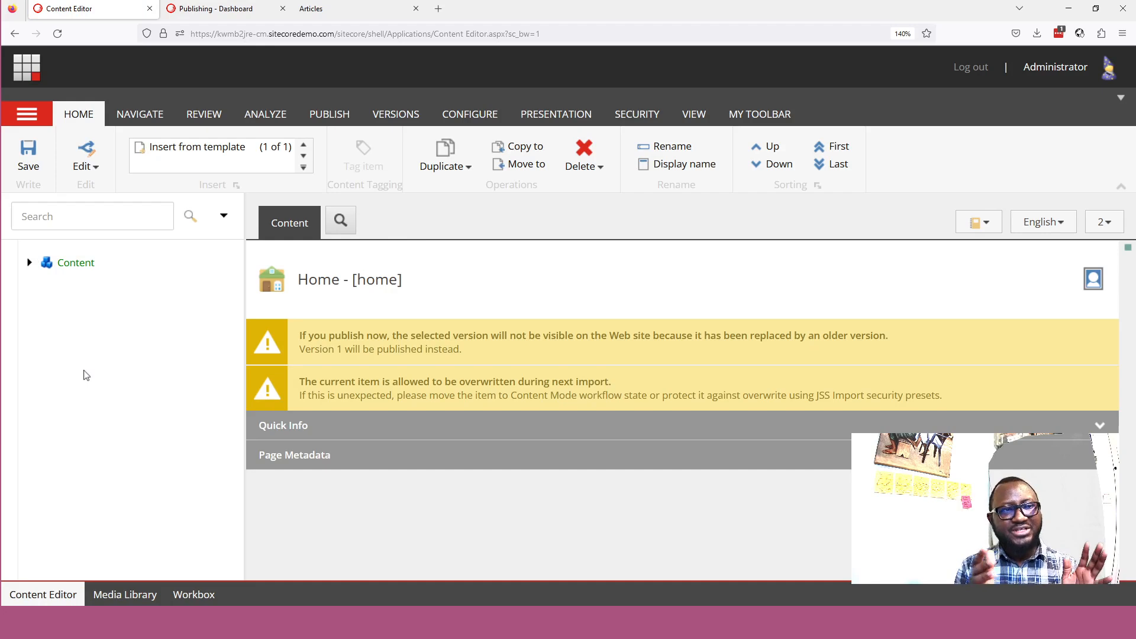
left_click(30, 262)
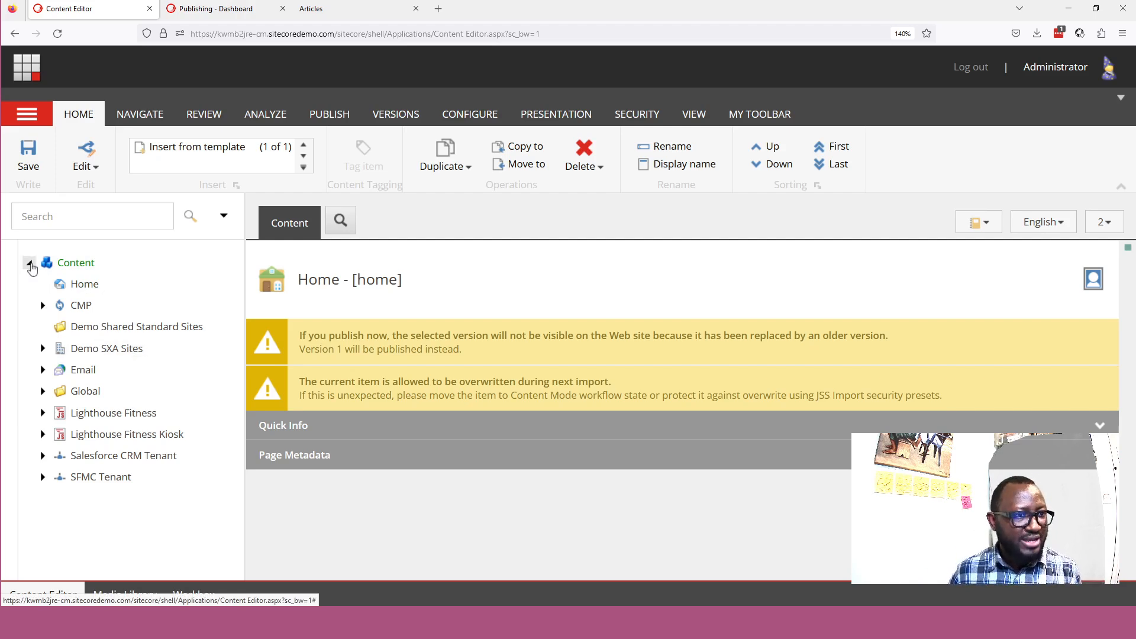
left_click(30, 262)
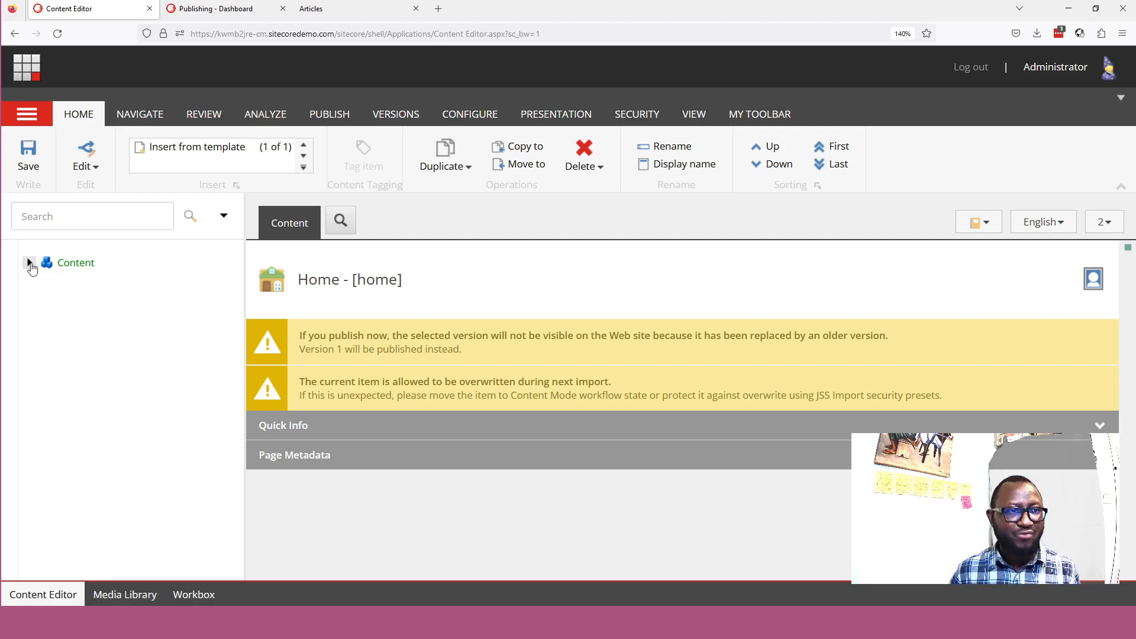
left_click(31, 263)
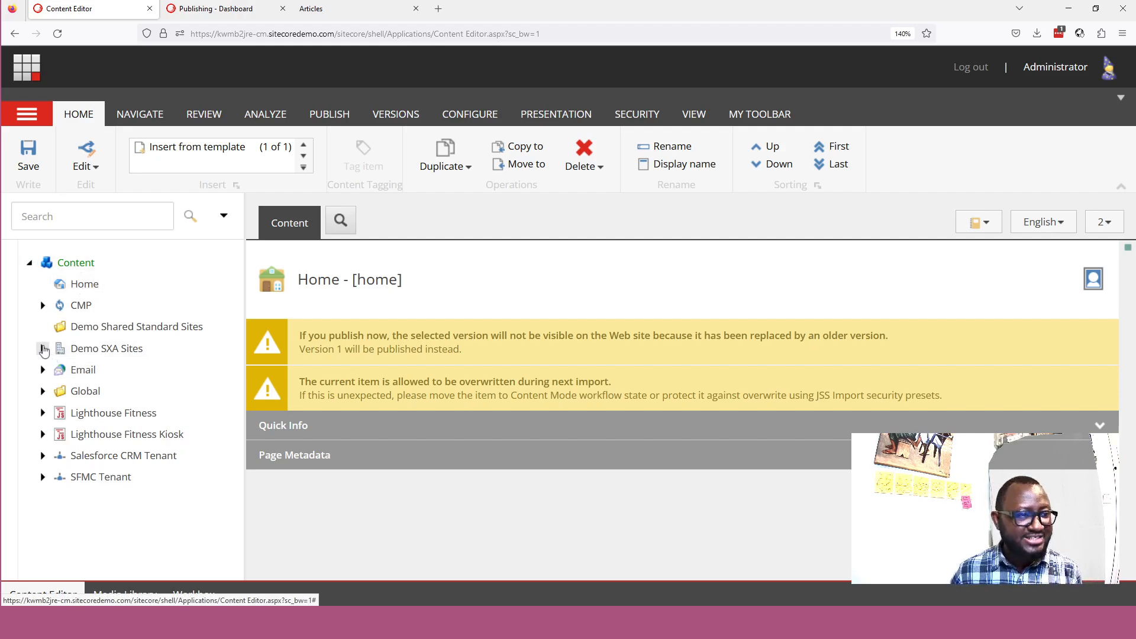
left_click(42, 347)
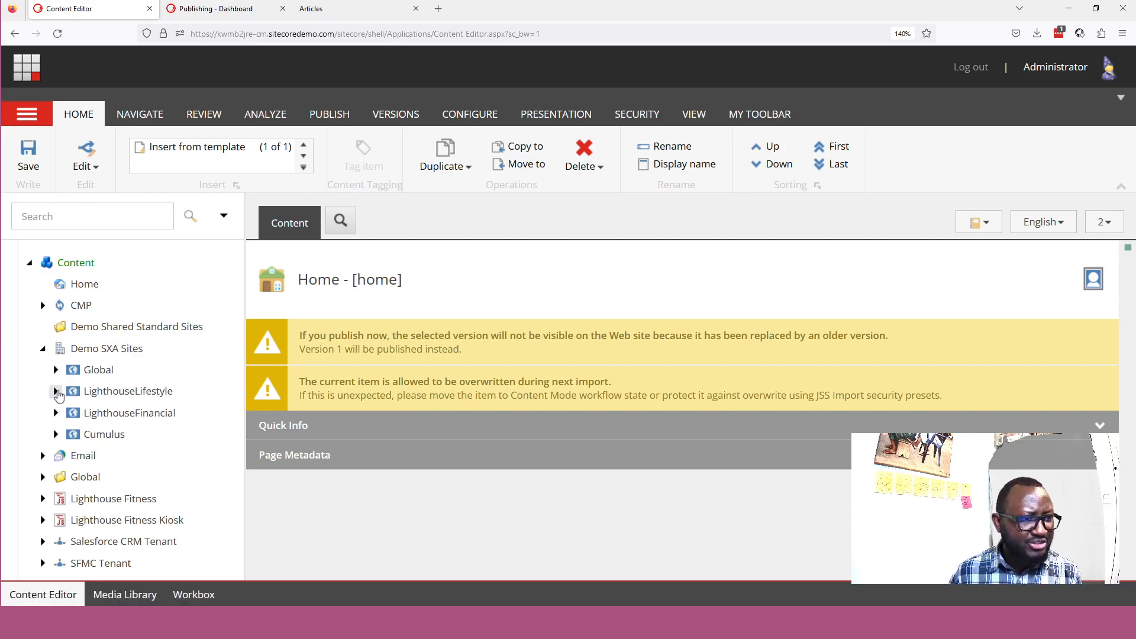
left_click(56, 391)
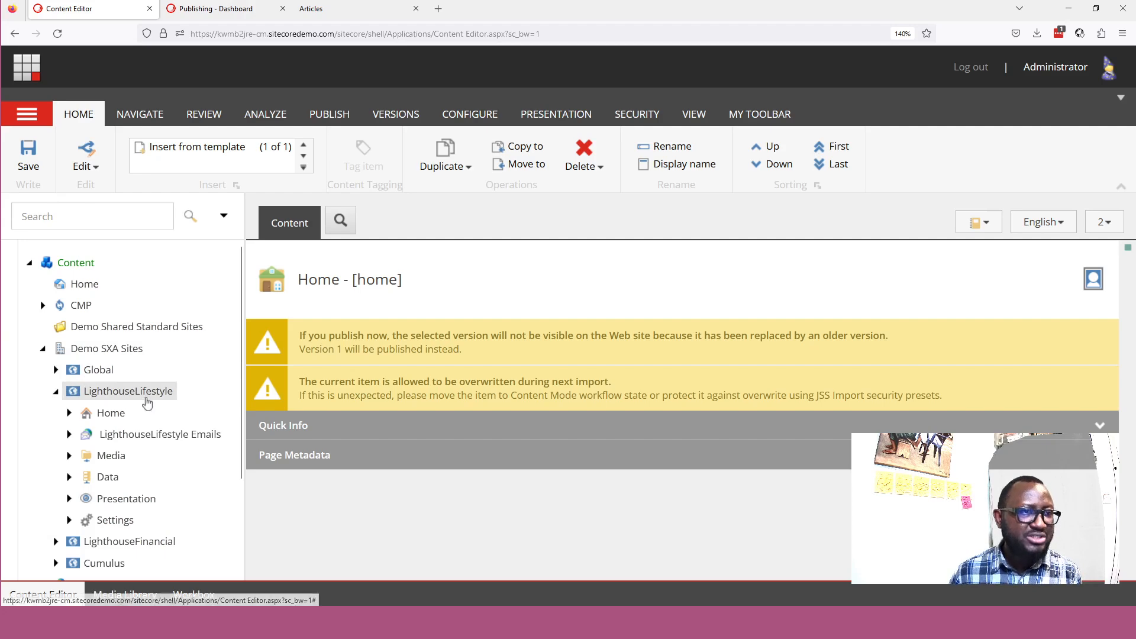
View the Lighthouse Lifestyle website's Articles page for comparison and return to the Content Editor
left_click(181, 6)
left_click(334, 8)
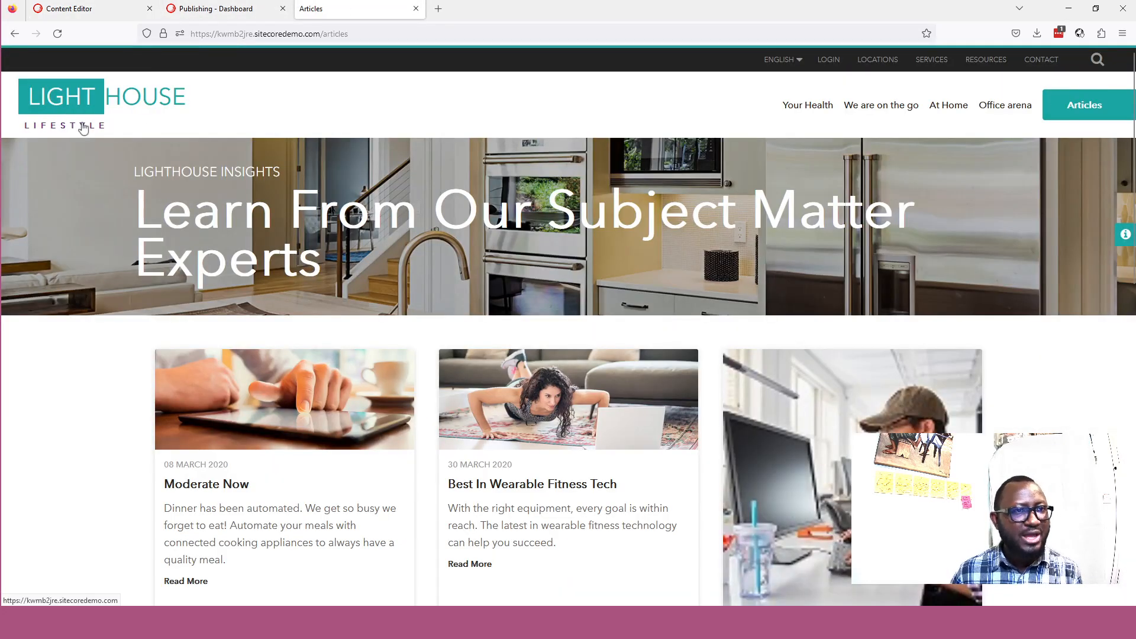
left_click(83, 5)
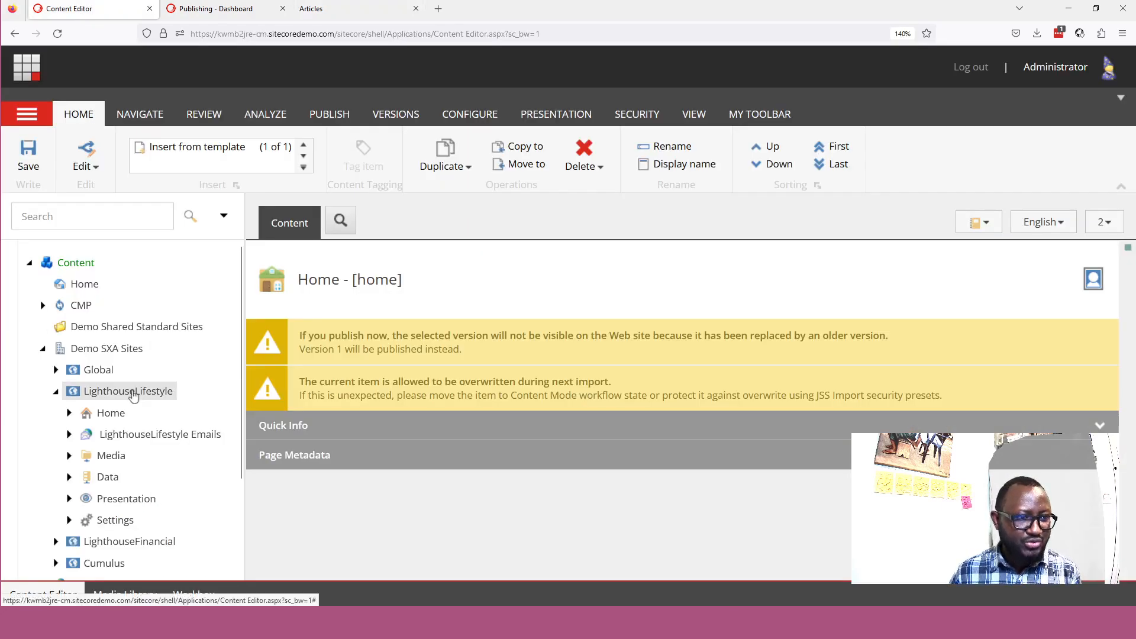
Expand the Home item under LighthouseLifestyle in the content tree and open it
scroll(109, 353, "down", 3)
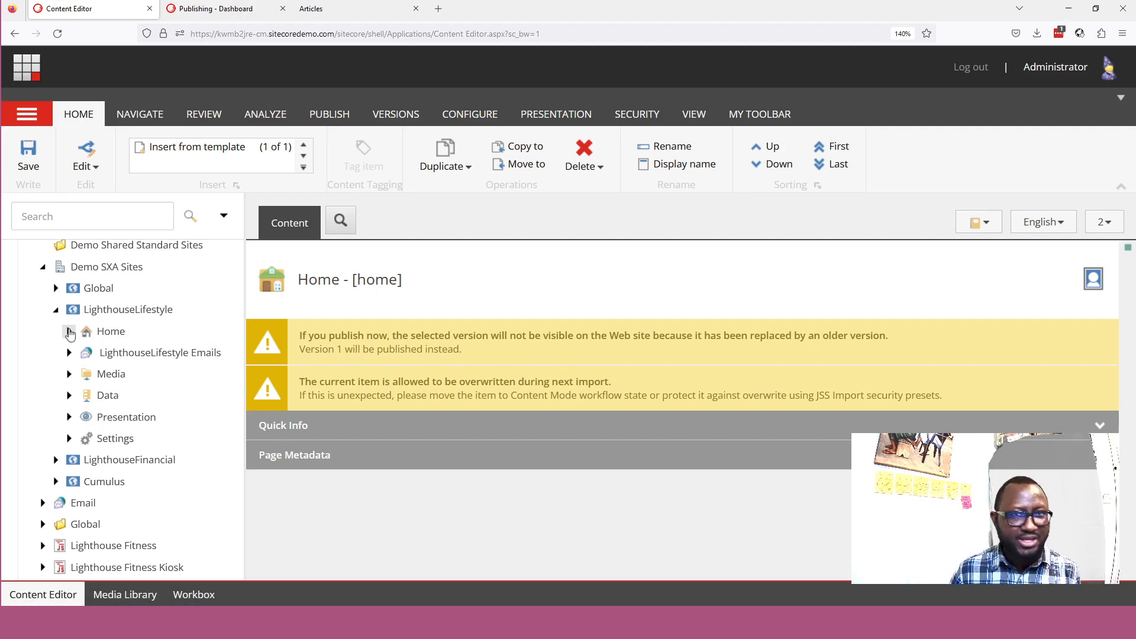
left_click(69, 332)
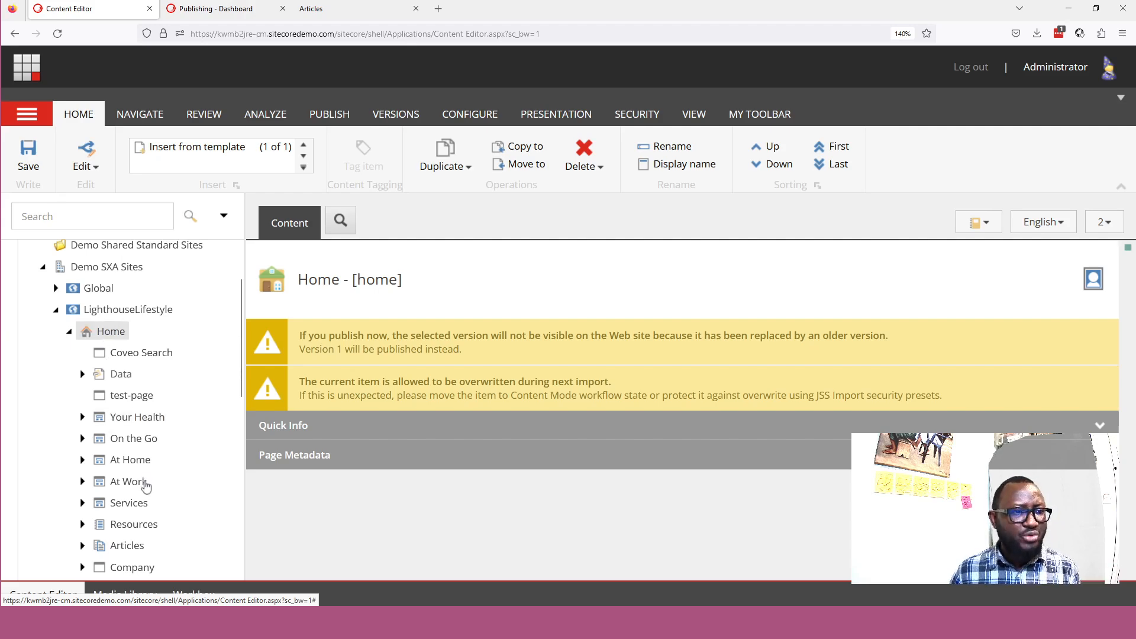
left_click(115, 339)
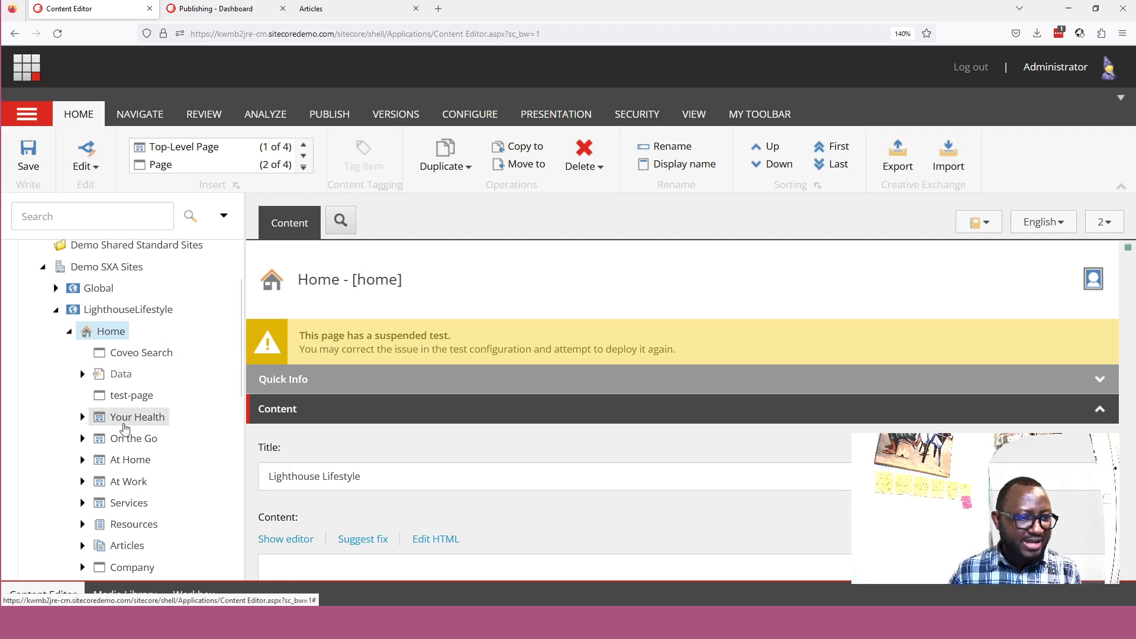
Browse the article cards on the website's Articles page and advance to the second page of the listing
left_click(314, 13)
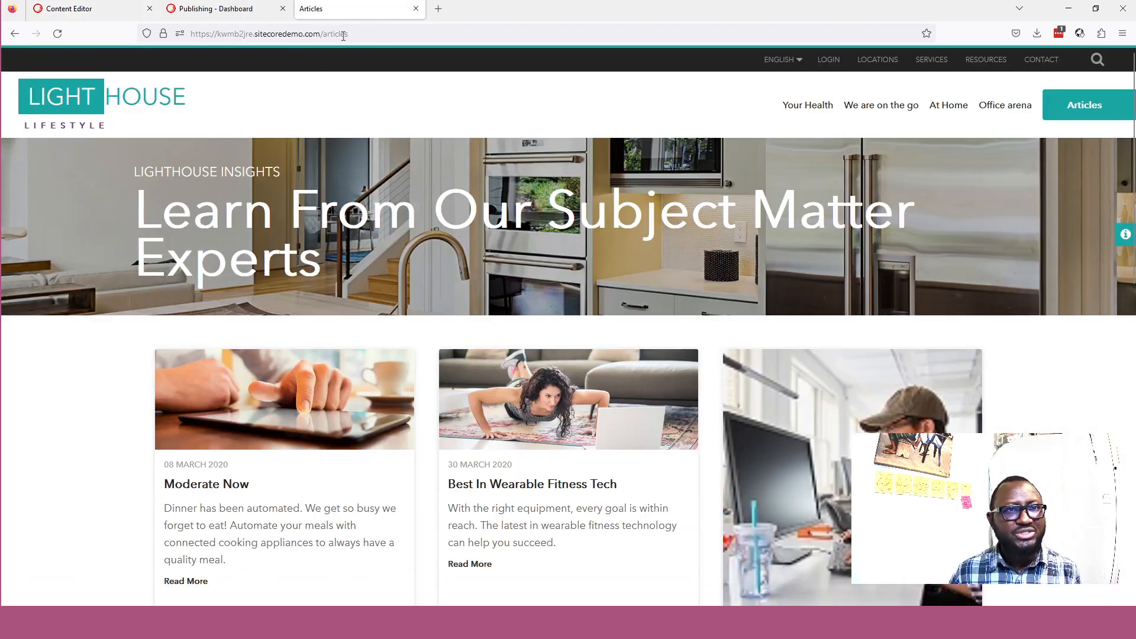
scroll(499, 325, "down", 3)
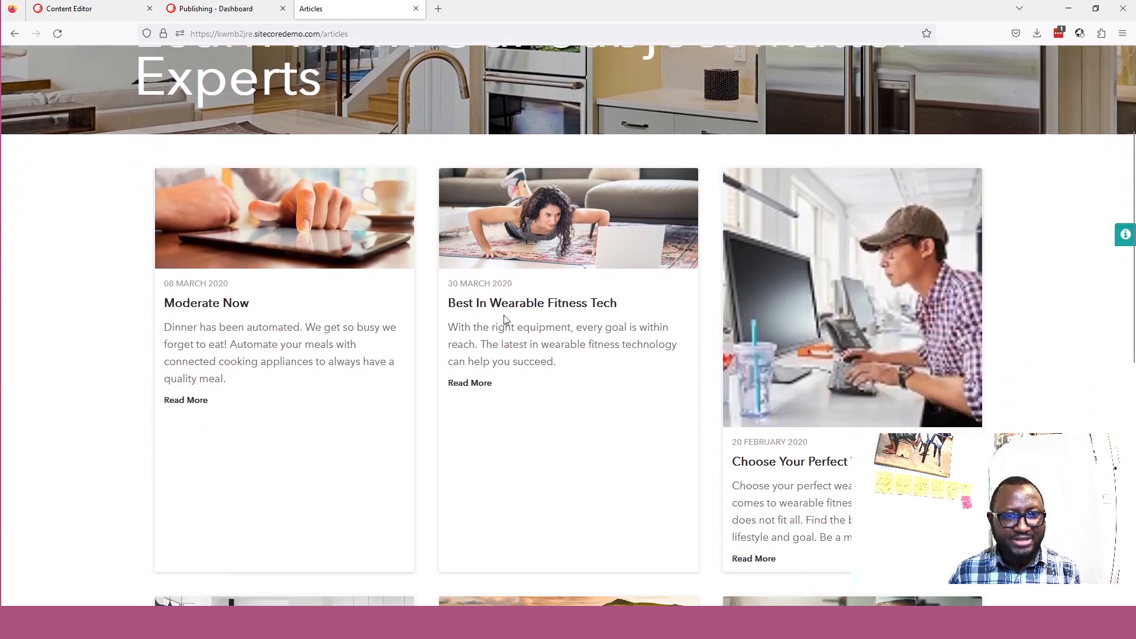
scroll(859, 331, "down", 9)
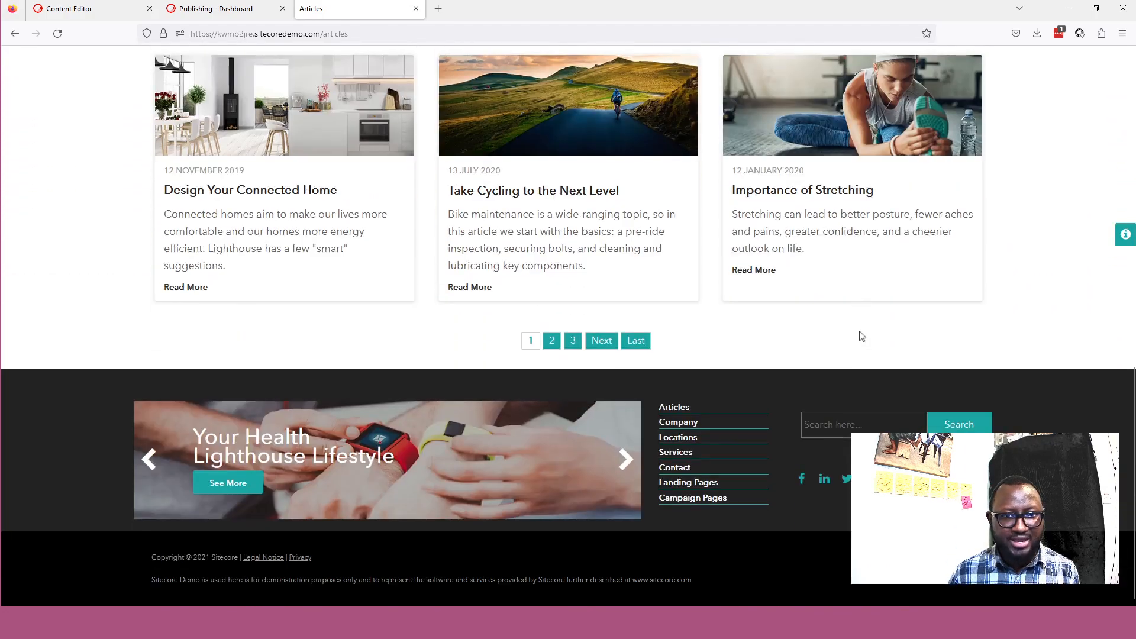
left_click(612, 344)
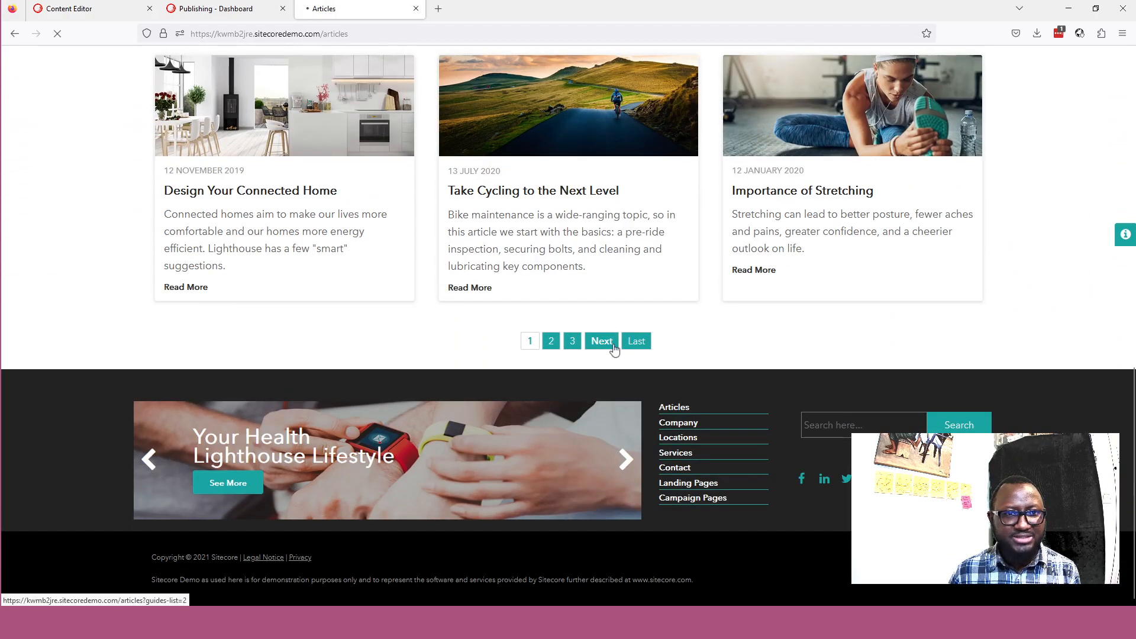
scroll(615, 349, "down", 8)
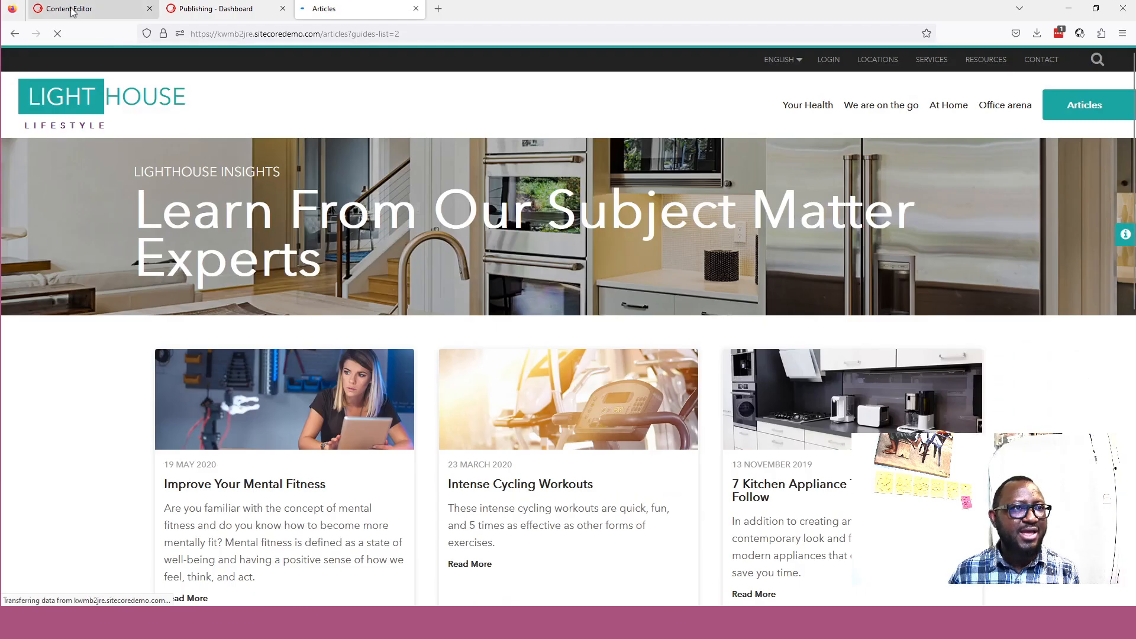
Return to the Content Editor, open the Articles item under Home, and expand it to list its article items
left_click(70, 10)
scroll(128, 387, "down", 3)
left_click(127, 384)
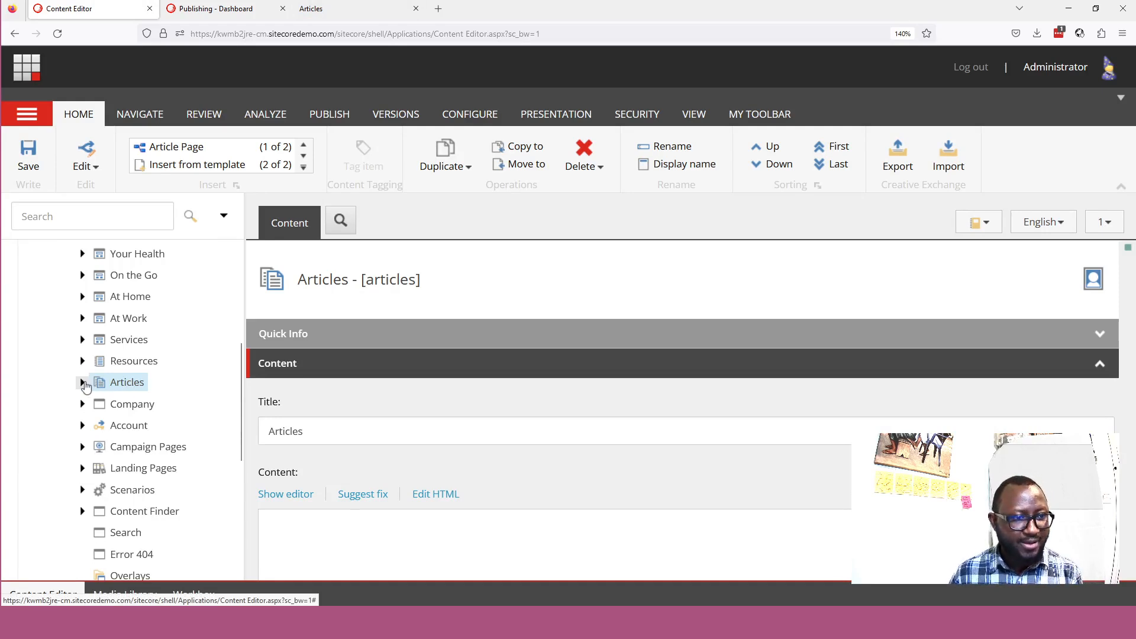
left_click(83, 383)
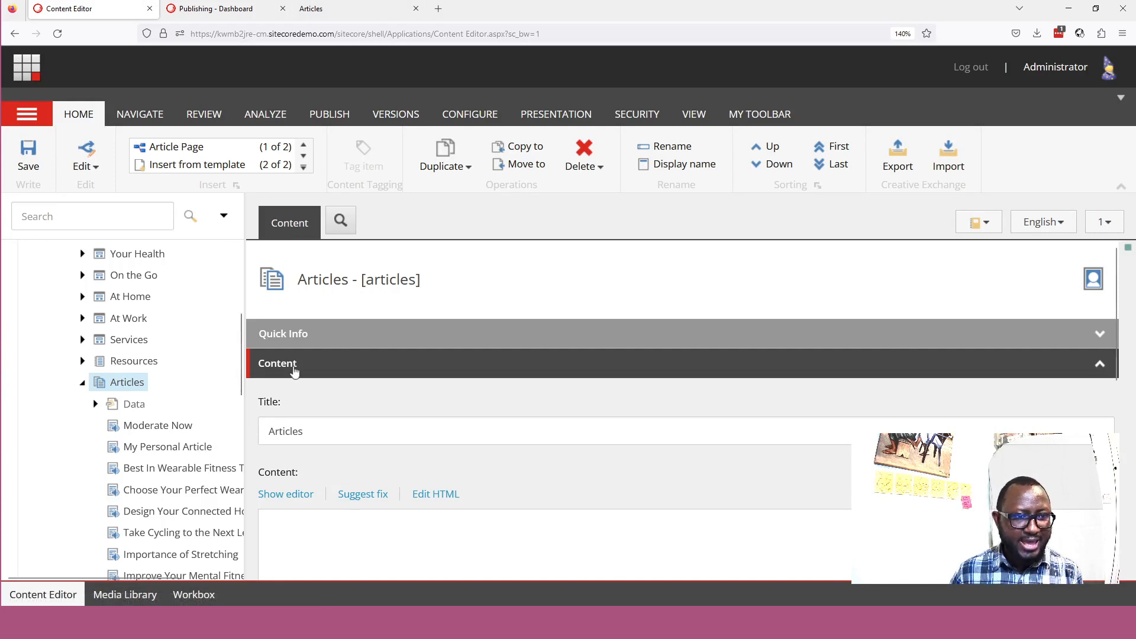
scroll(167, 381, "down", 1)
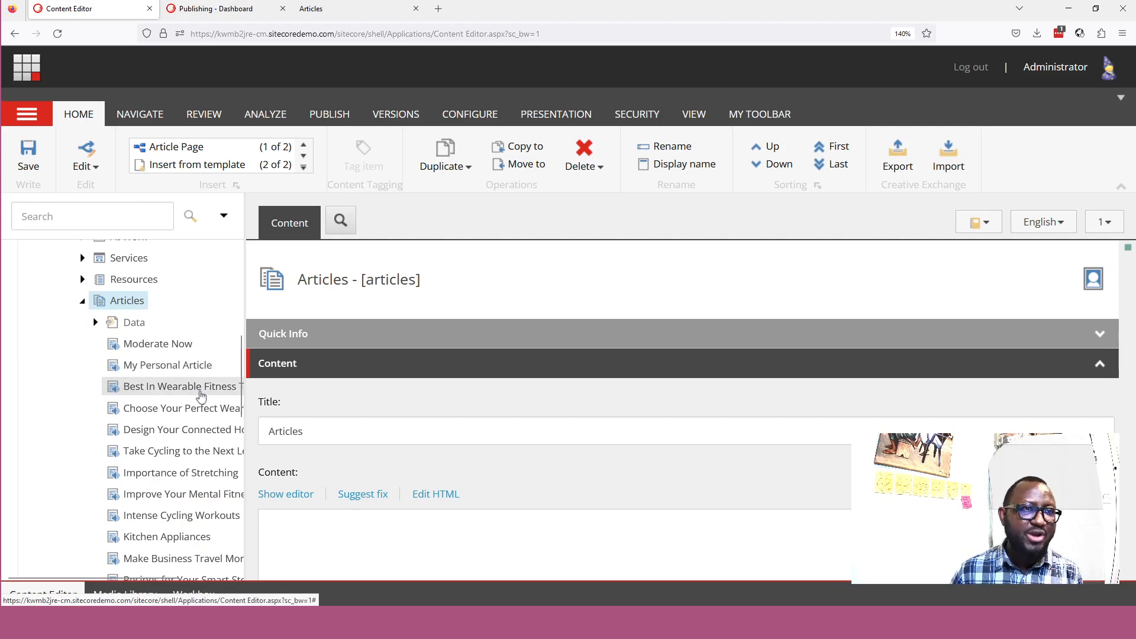
Go back to the first page of the website's article listing and examine its cards, highlighting the Moderate Now title
left_click(325, 10)
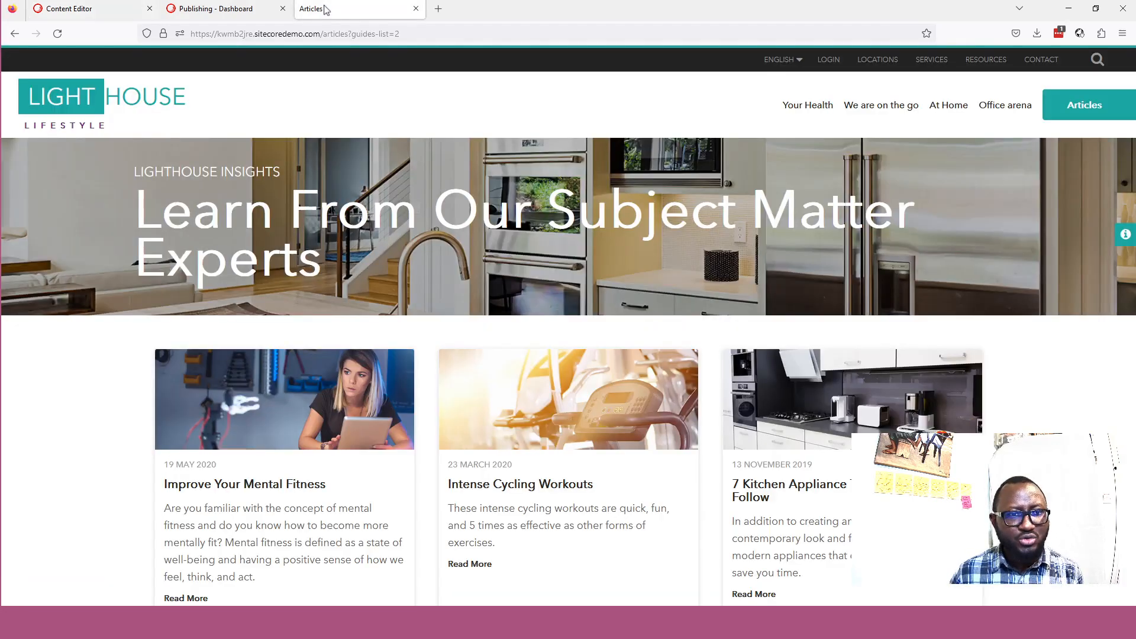
scroll(467, 434, "down", 8)
left_click(499, 457)
scroll(212, 379, "down", 2)
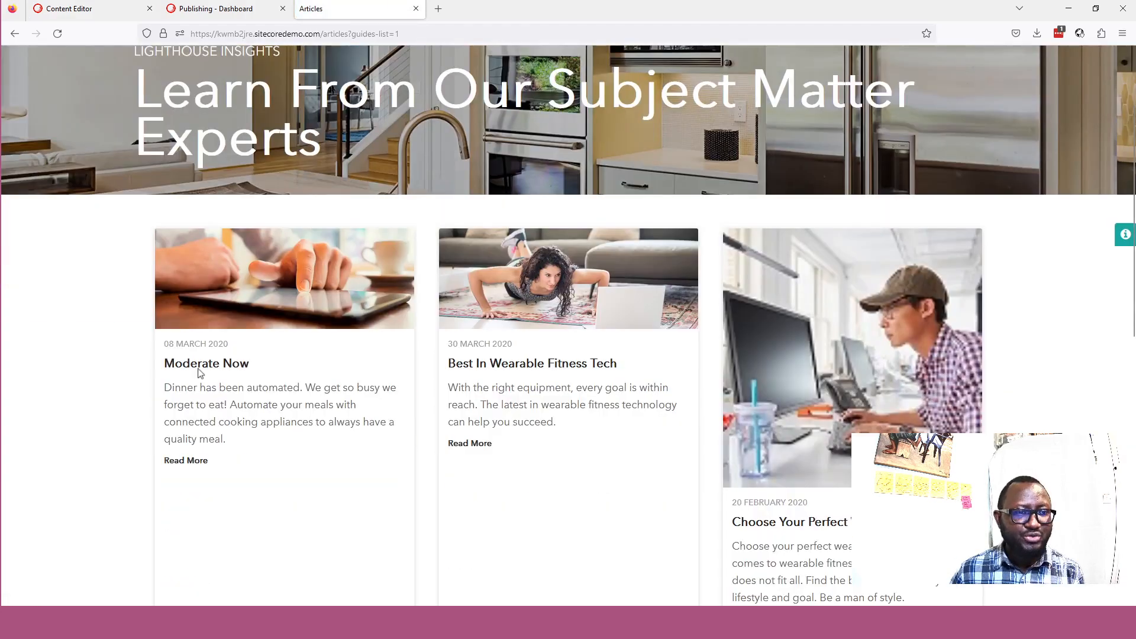
left_click_drag(245, 366, 165, 367)
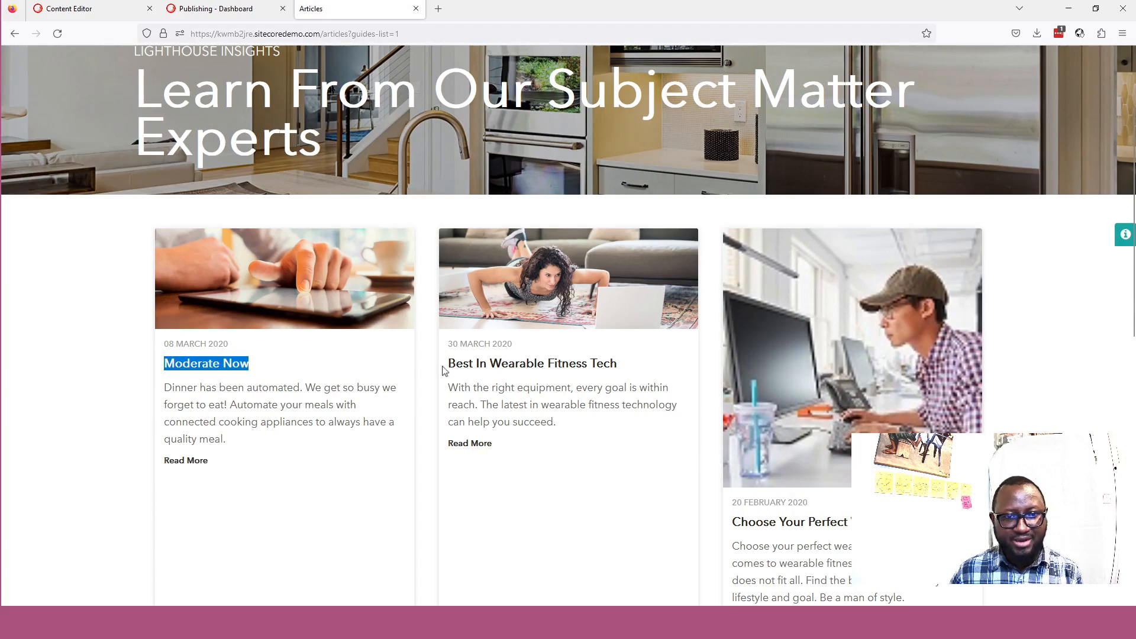
scroll(446, 431, "down", 4)
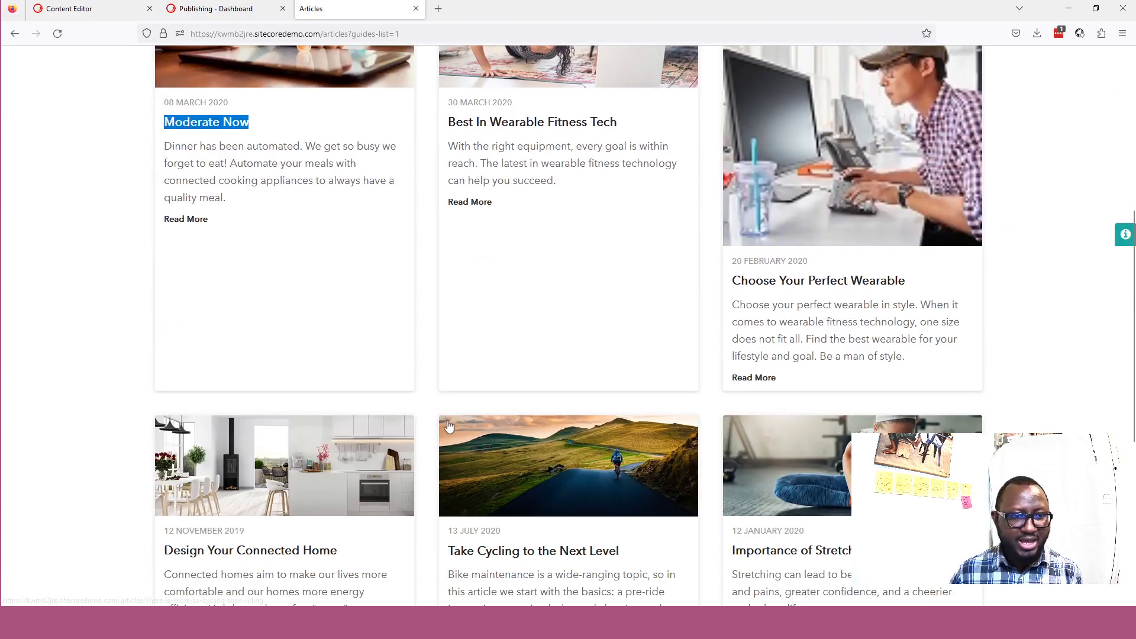
Return to the Content Editor, close the Publishing Dashboard page, and open the Moderate Now article item
left_click(107, 11)
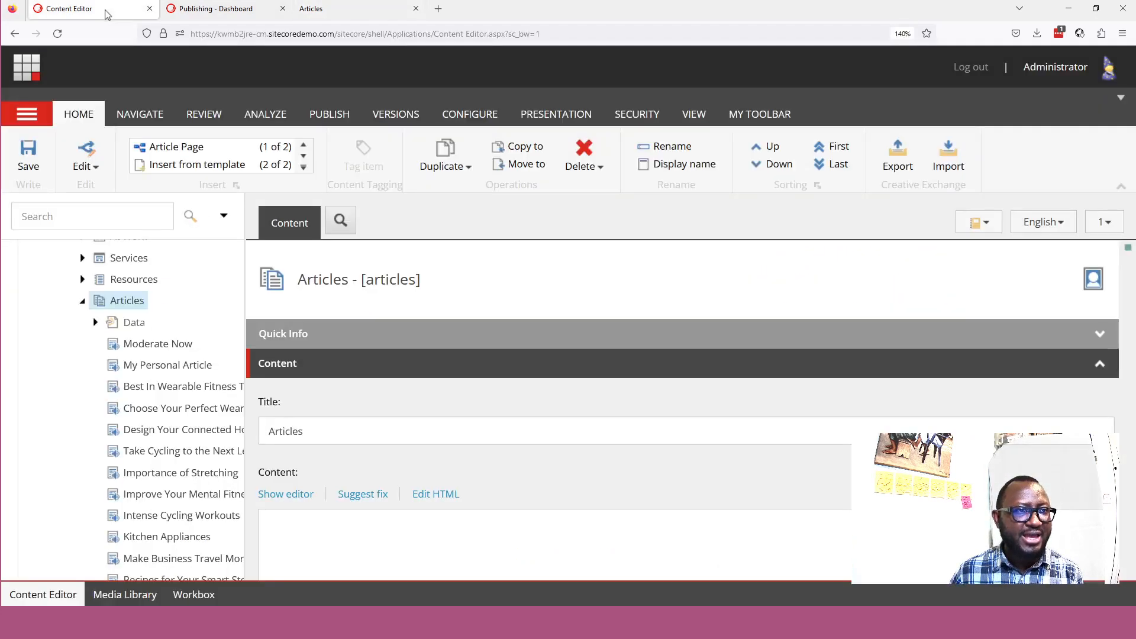
left_click(283, 9)
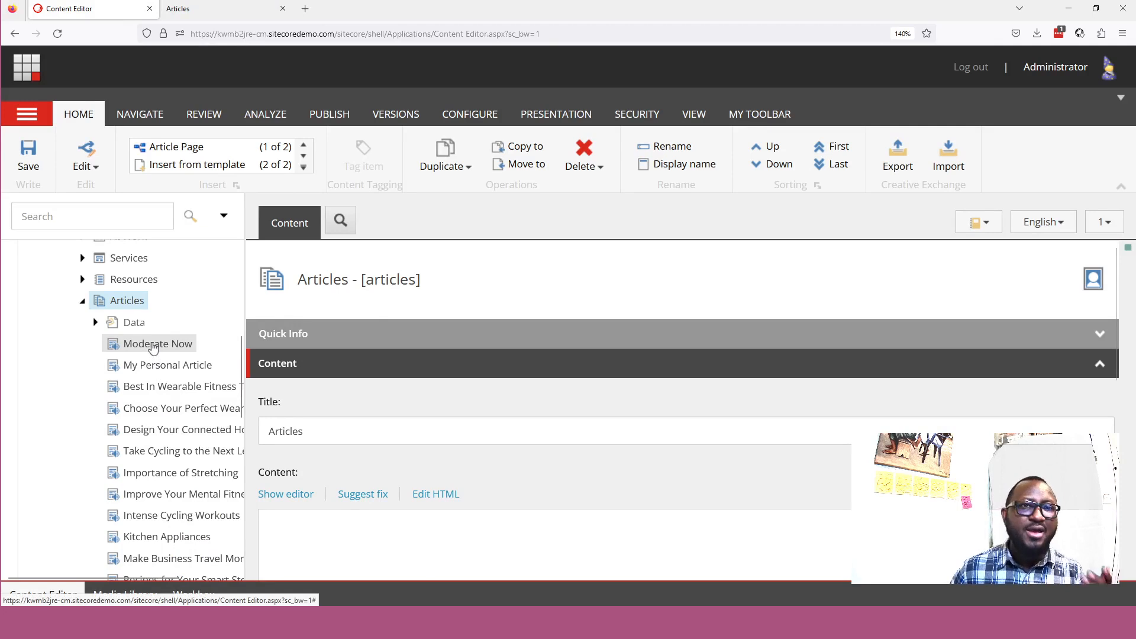
left_click(153, 346)
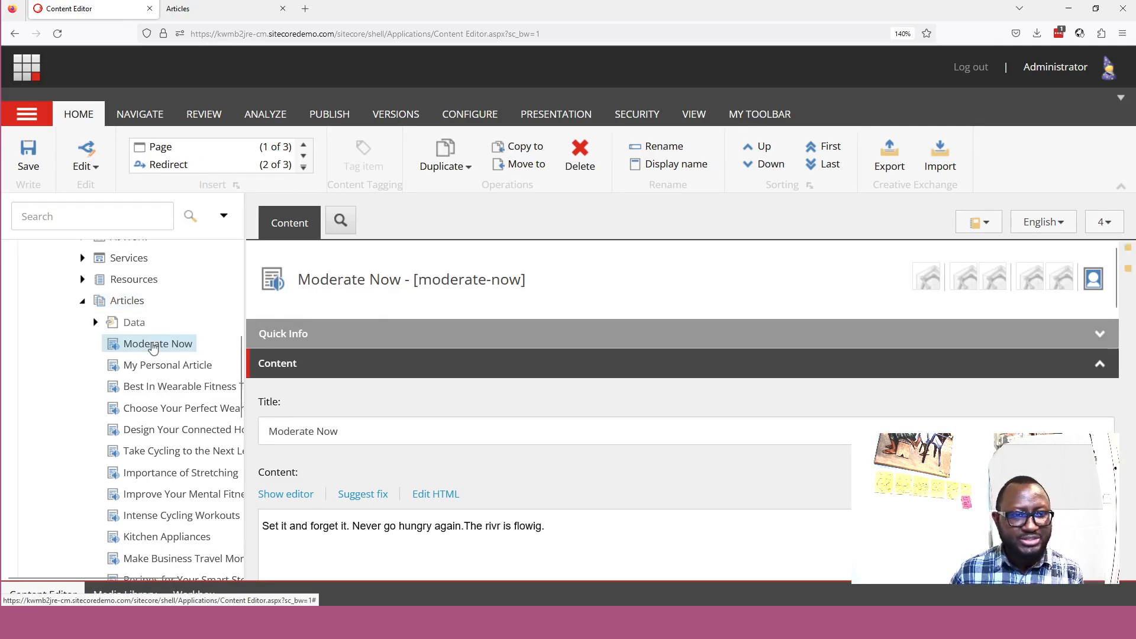
Collapse the Content section of the Moderate Now item and look through its list of field sections
left_click(309, 363)
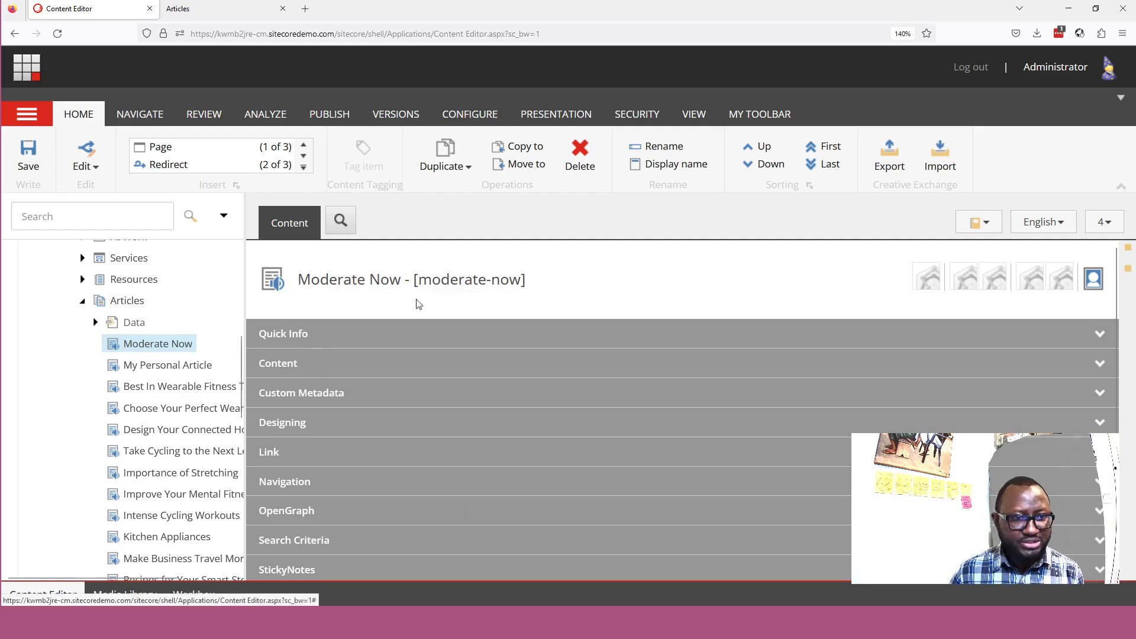
scroll(408, 331, "down", 3)
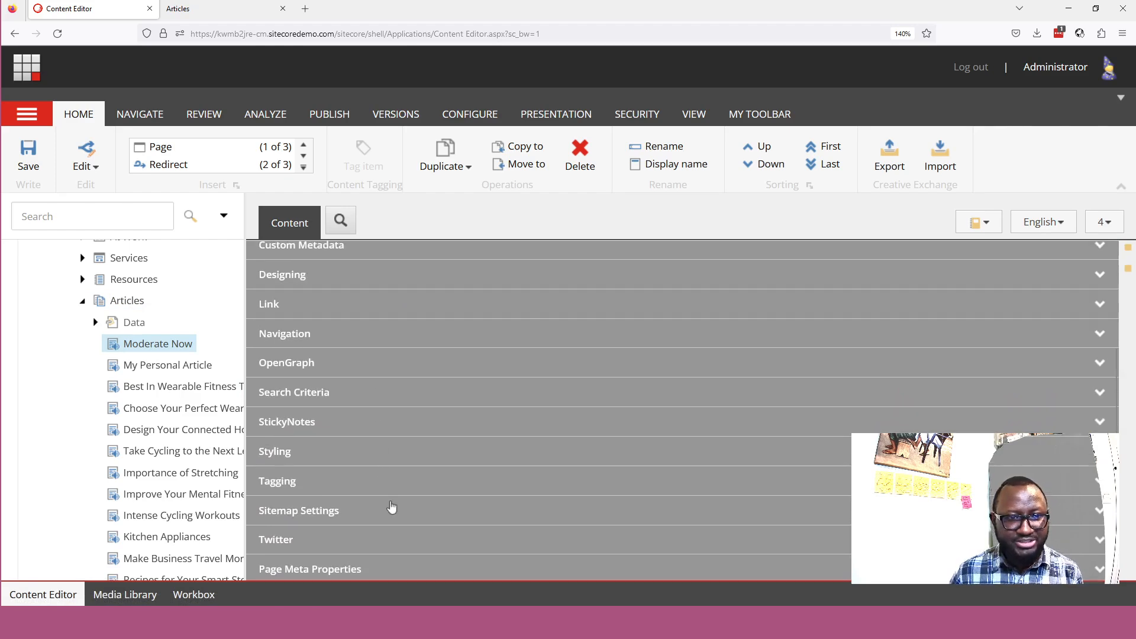
scroll(391, 507, "up", 3)
Inspect the template name and item path in the Moderate Now item's Quick Info section, and collapse the section again
left_click(295, 335)
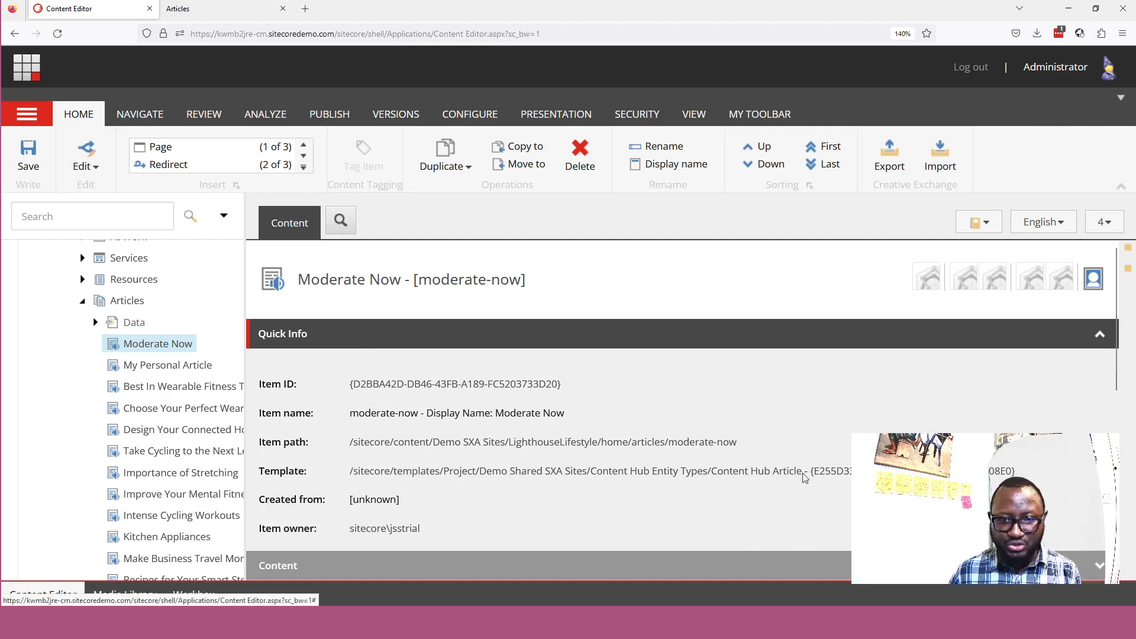
left_click_drag(804, 477, 713, 477)
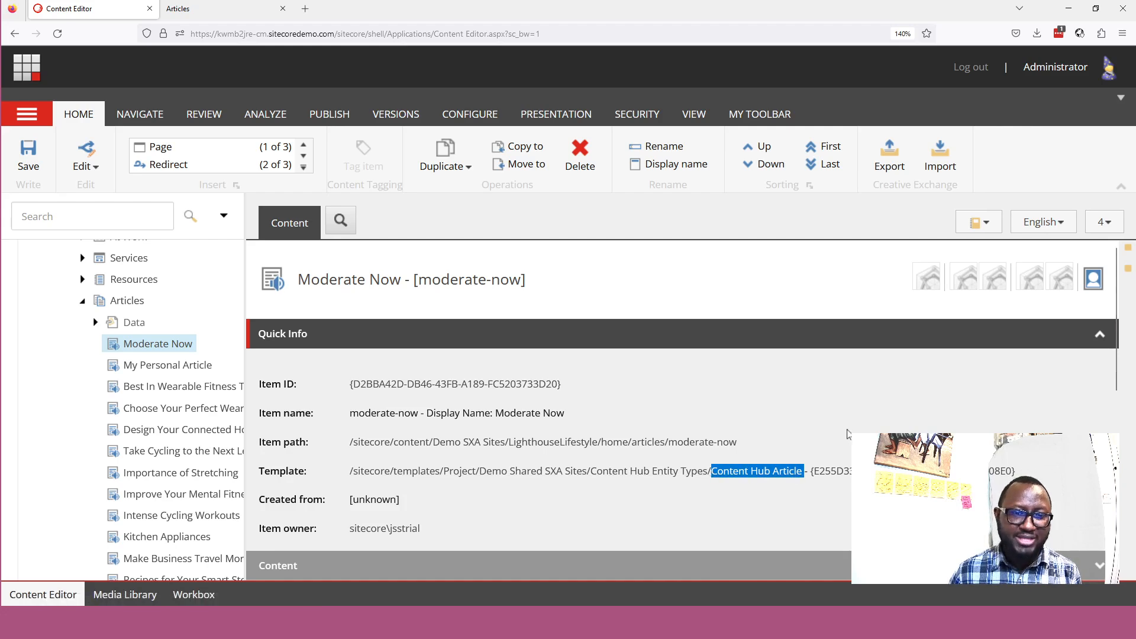
triple_click(429, 440)
left_click(329, 337)
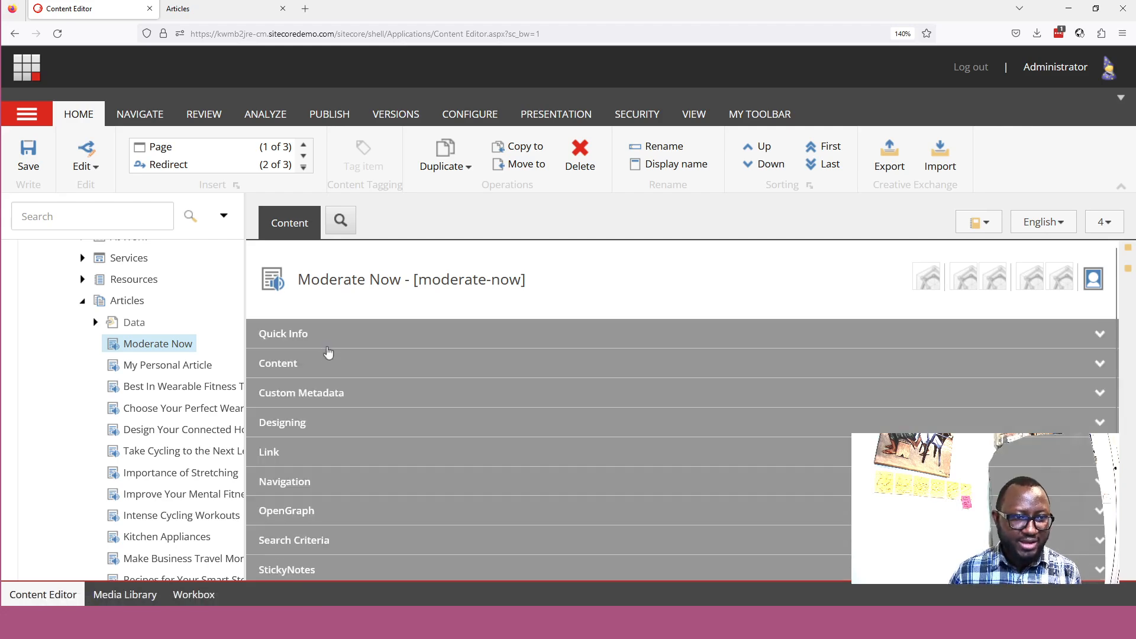
Expand the Moderate Now item's Content section and compare its Title field with the article's card on the website
left_click(322, 365)
scroll(322, 370, "down", 2)
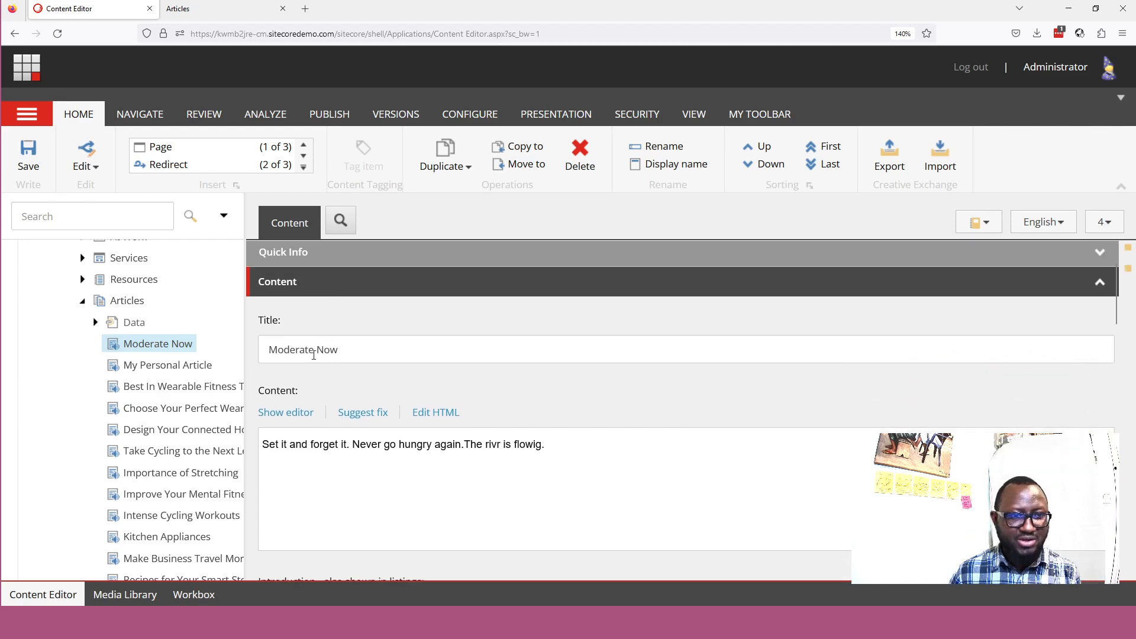
triple_click(278, 354)
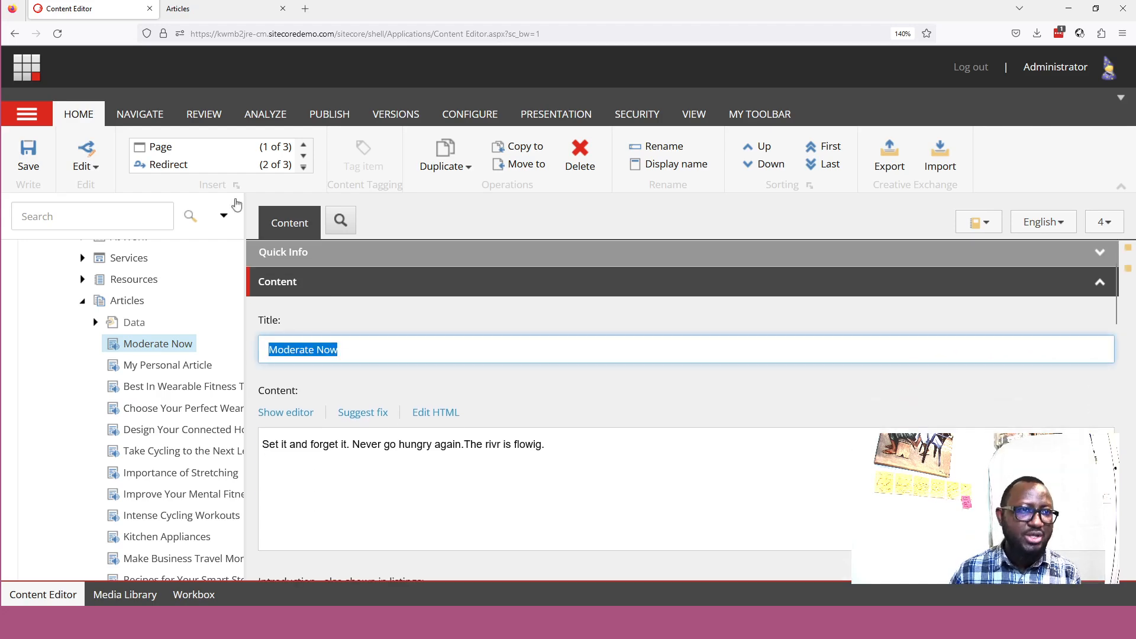
left_click(199, 11)
left_click(224, 135)
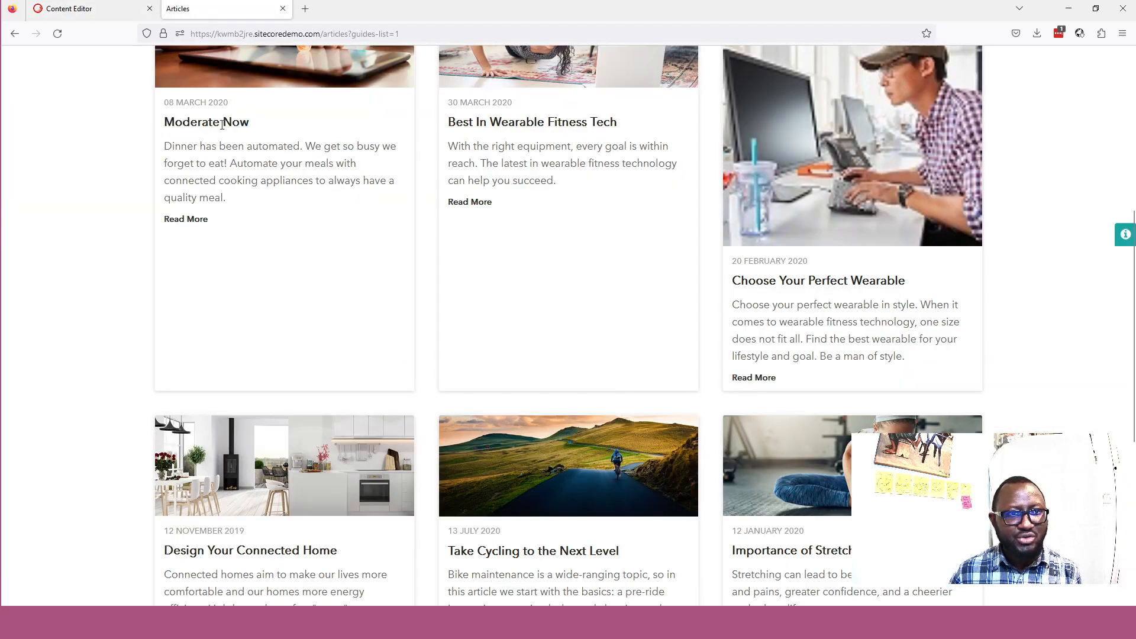
Open the full Moderate Now article on the website and compare its heading with the item's Title field in the Content Editor
left_click(196, 221)
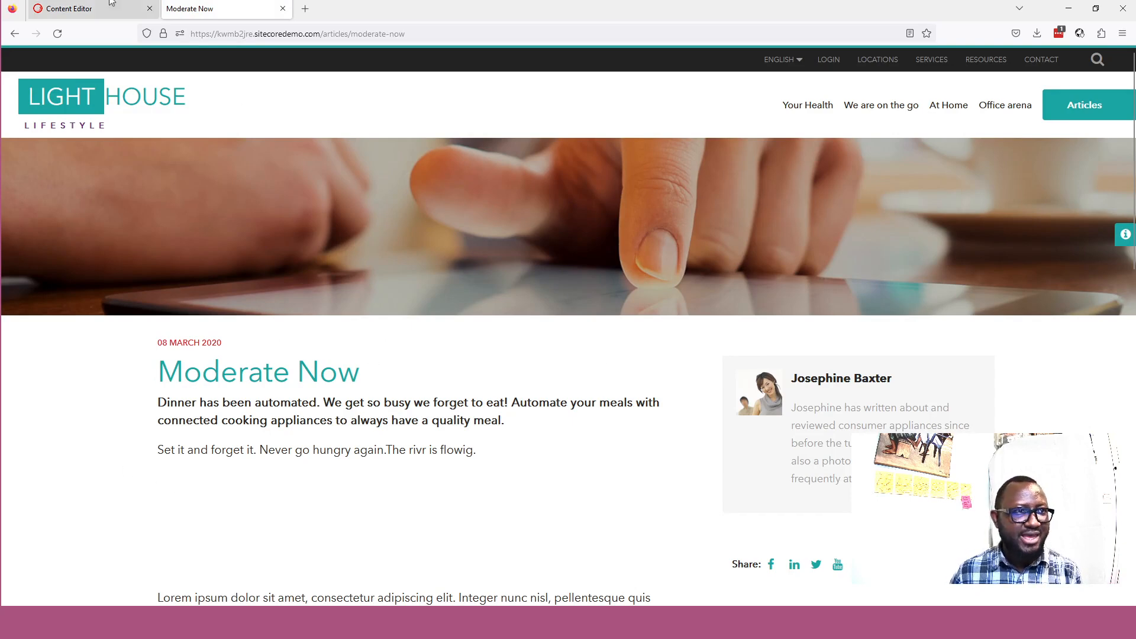
left_click(91, 9)
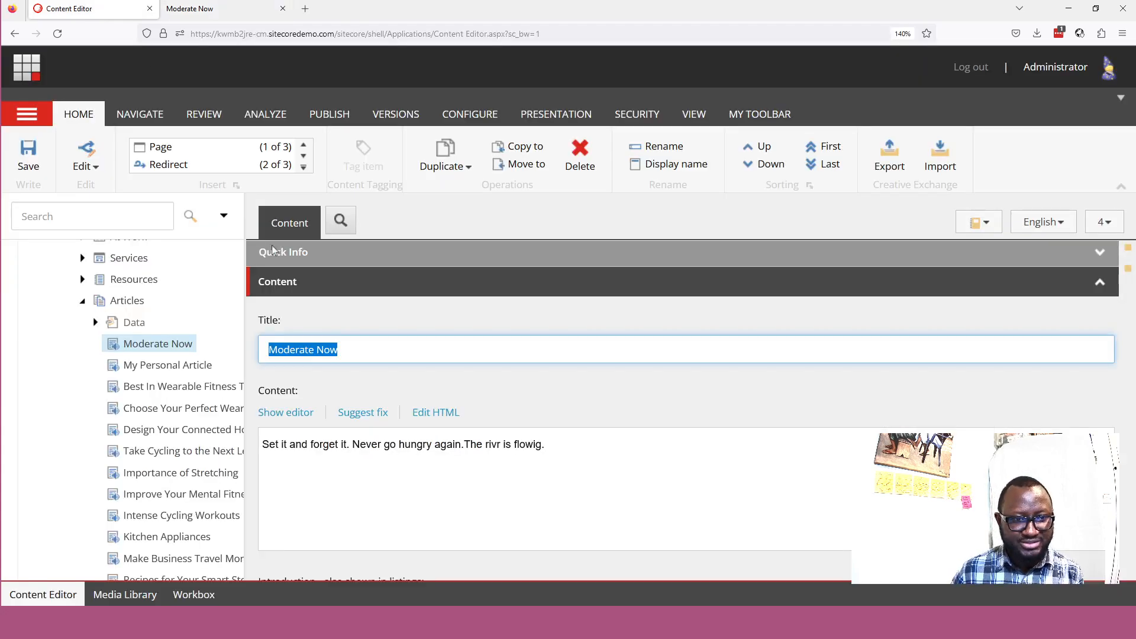
left_click(354, 355)
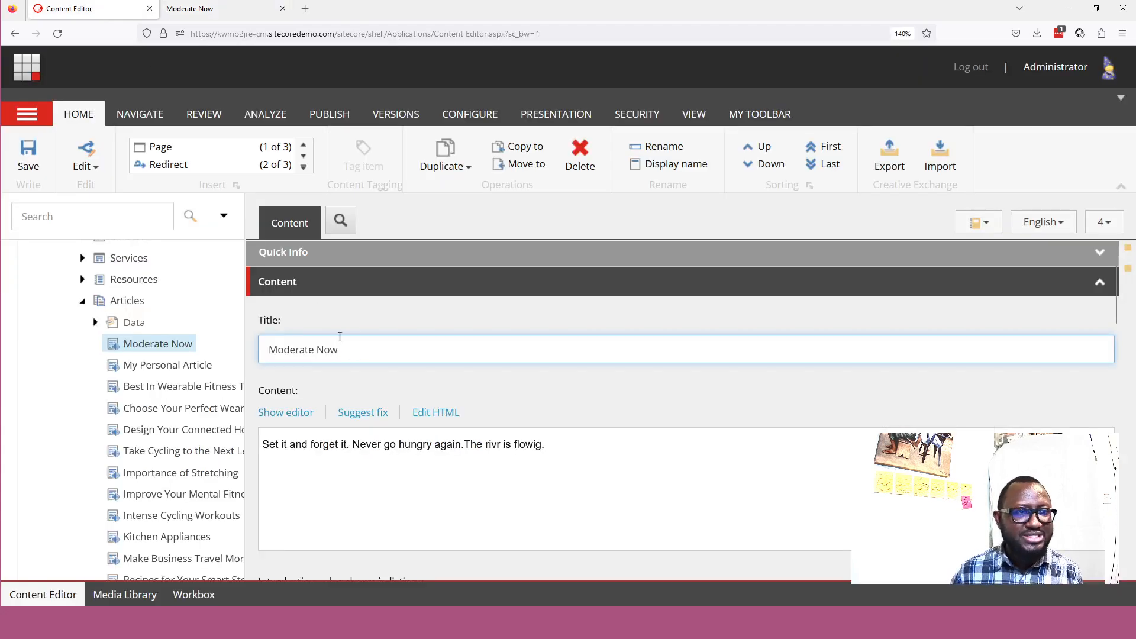
left_click(209, 12)
left_click_drag(359, 372, 169, 372)
left_click(81, 9)
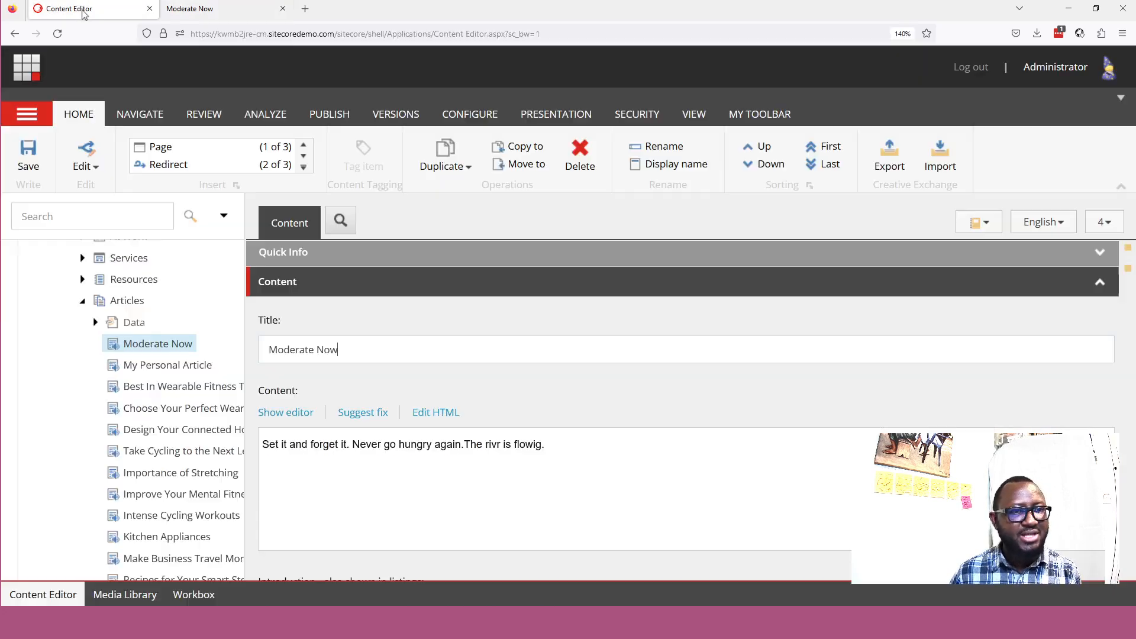
Compare the Moderate Now item's Content field with the body sentence below the introduction on the article's web page
scroll(296, 451, "down", 2)
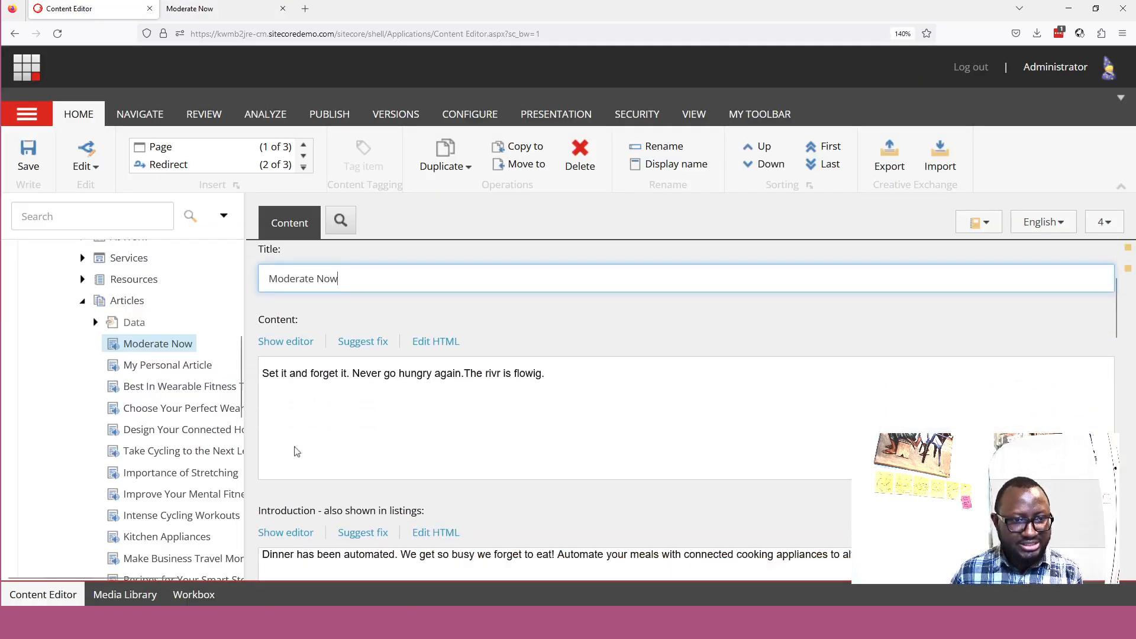
left_click(210, 10)
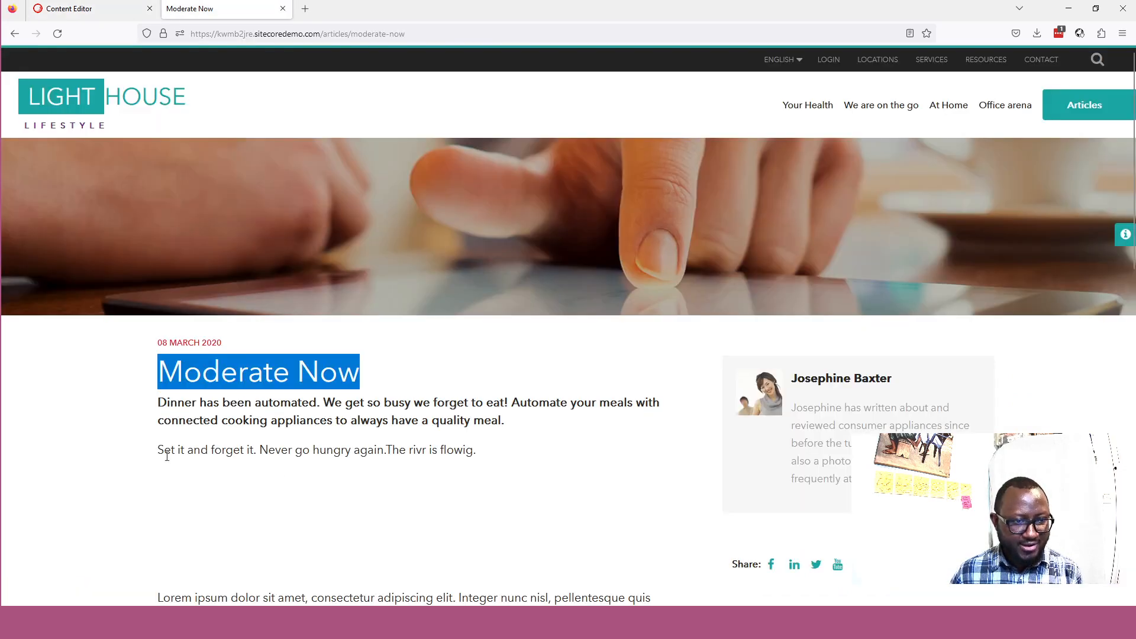
left_click_drag(159, 451, 482, 460)
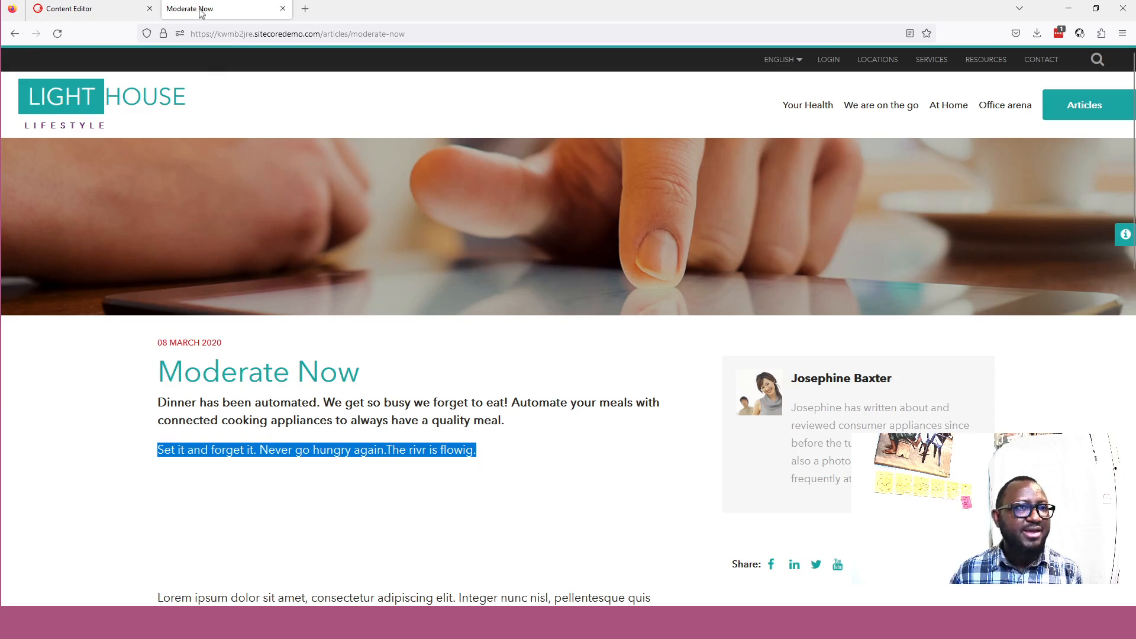
Compare the item's "Introduction - also shown in listings" field with the bold introductory text on the article's web page
left_click(93, 12)
scroll(444, 406, "down", 3)
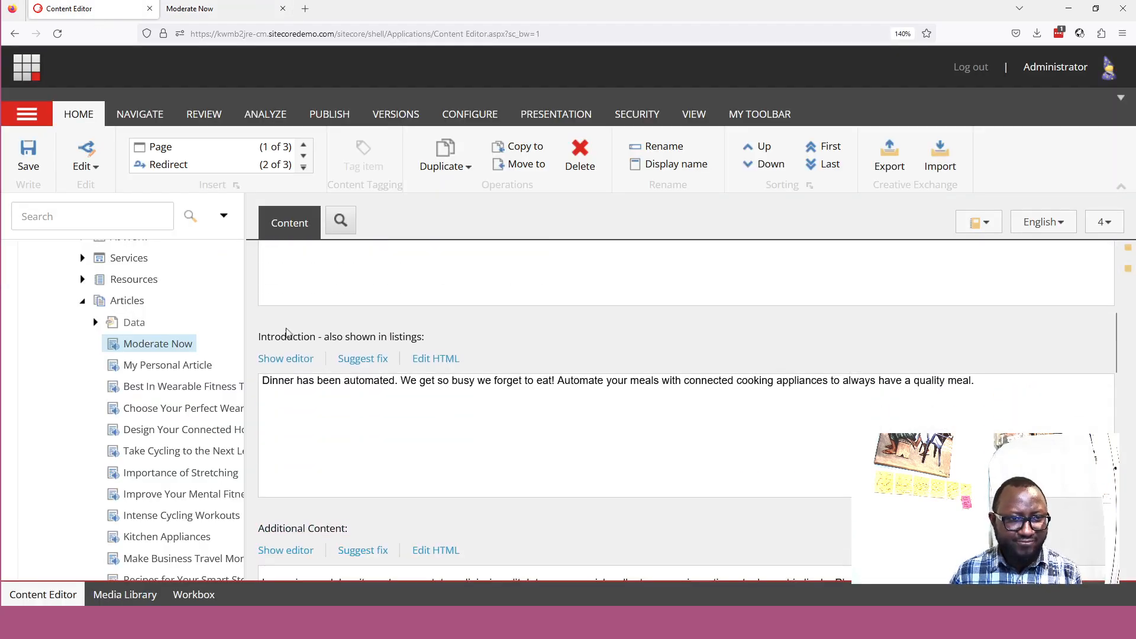
left_click_drag(266, 341, 415, 340)
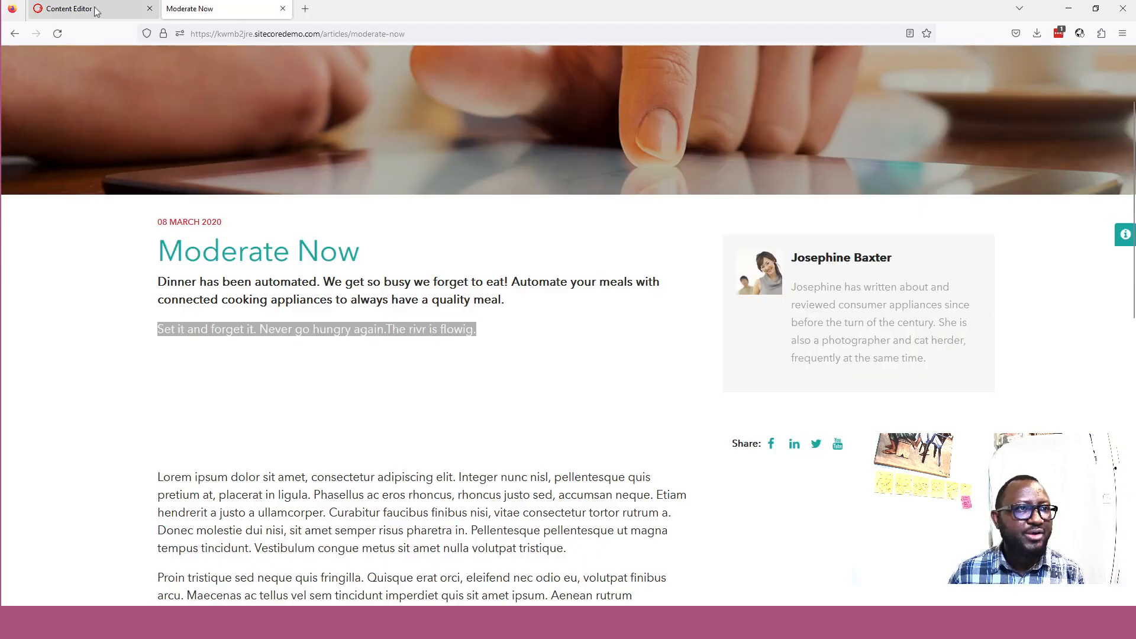
left_click(96, 9)
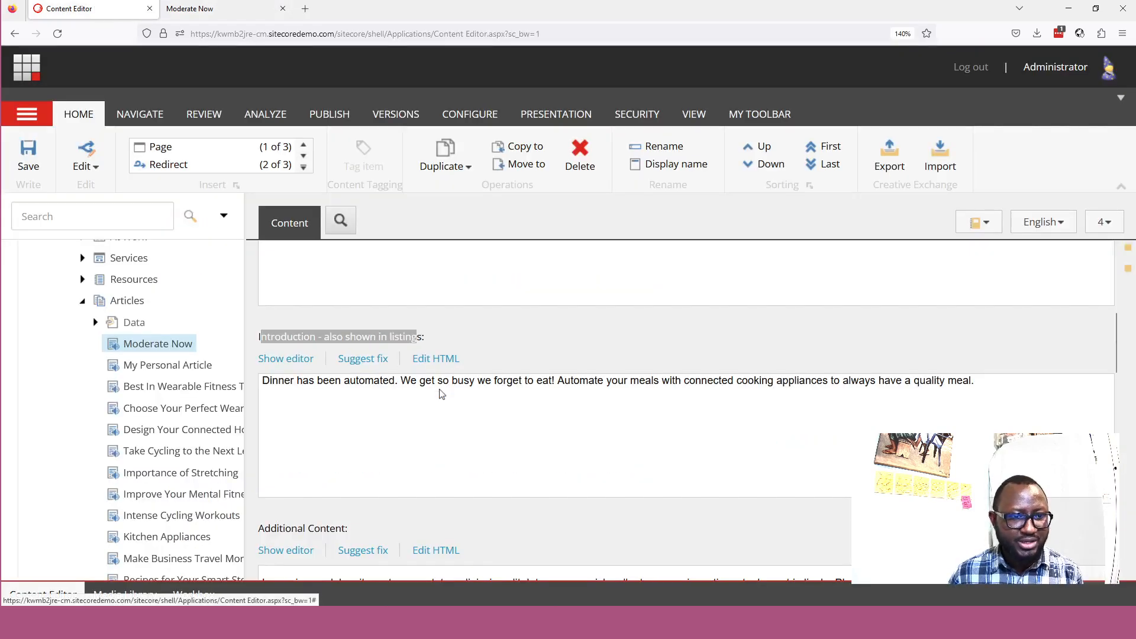
scroll(438, 393, "up", 3)
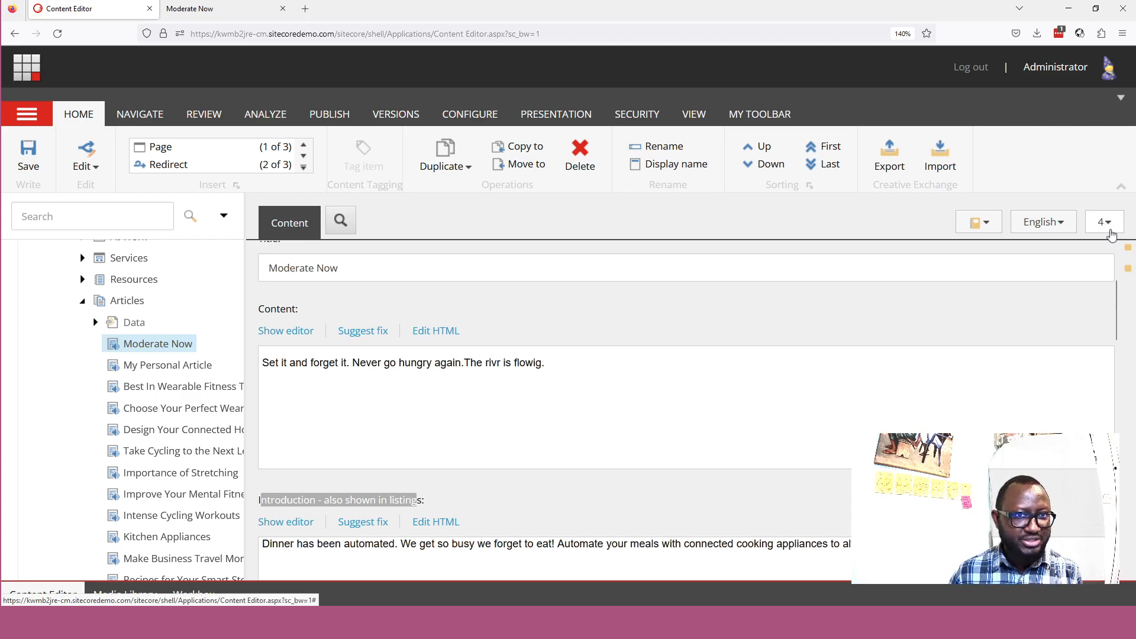
Look through the review and version commands available for the Moderate Now item
left_click(194, 116)
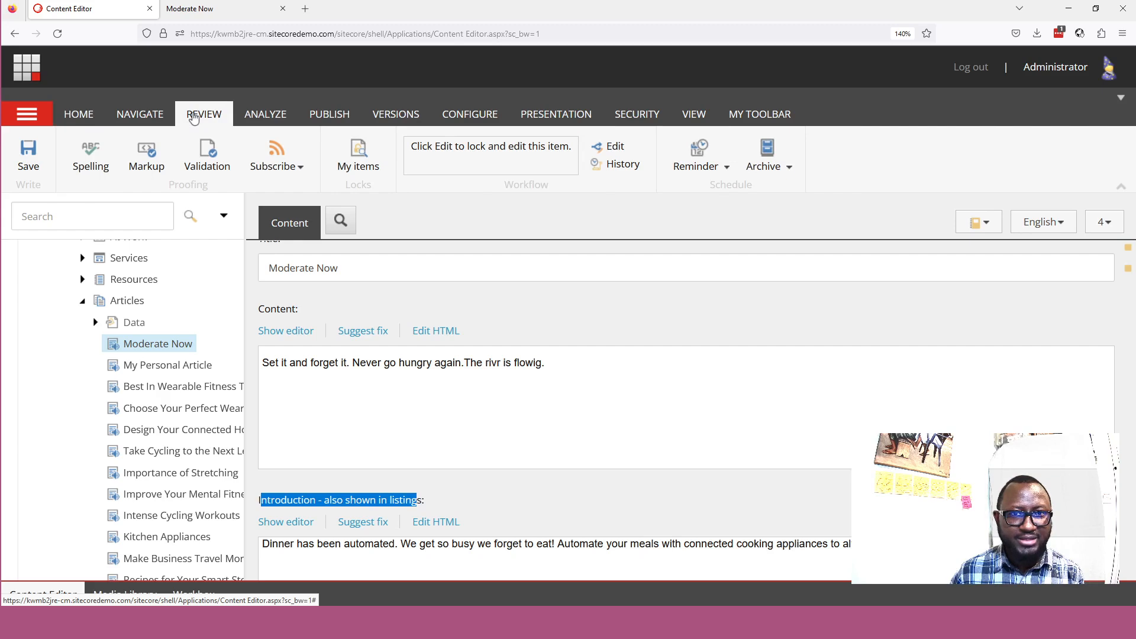
left_click(395, 113)
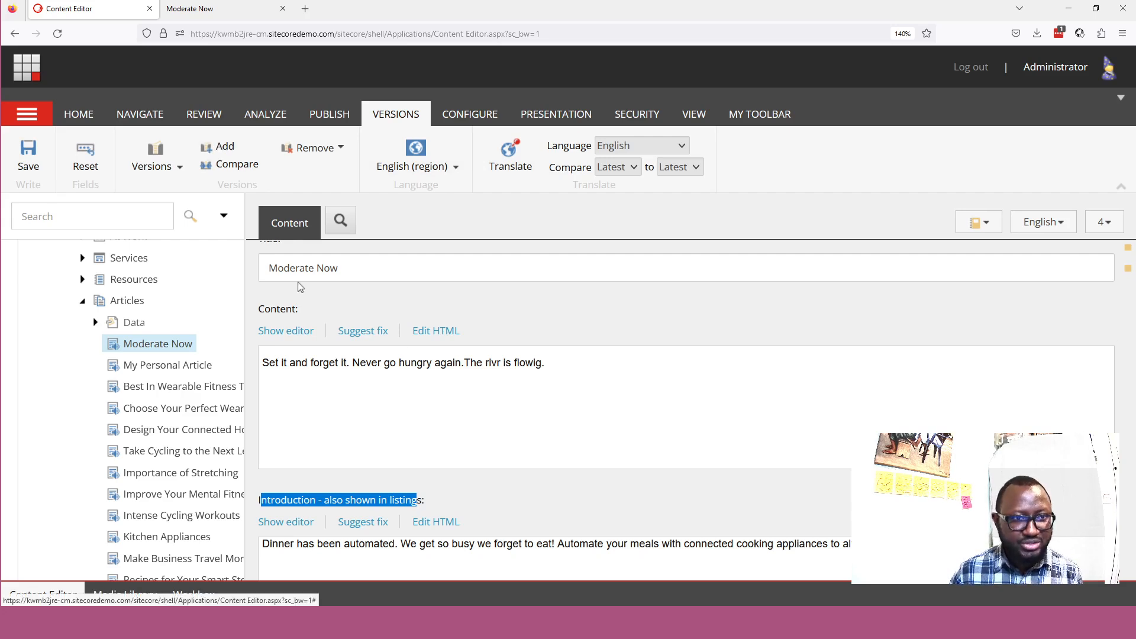
left_click(473, 415)
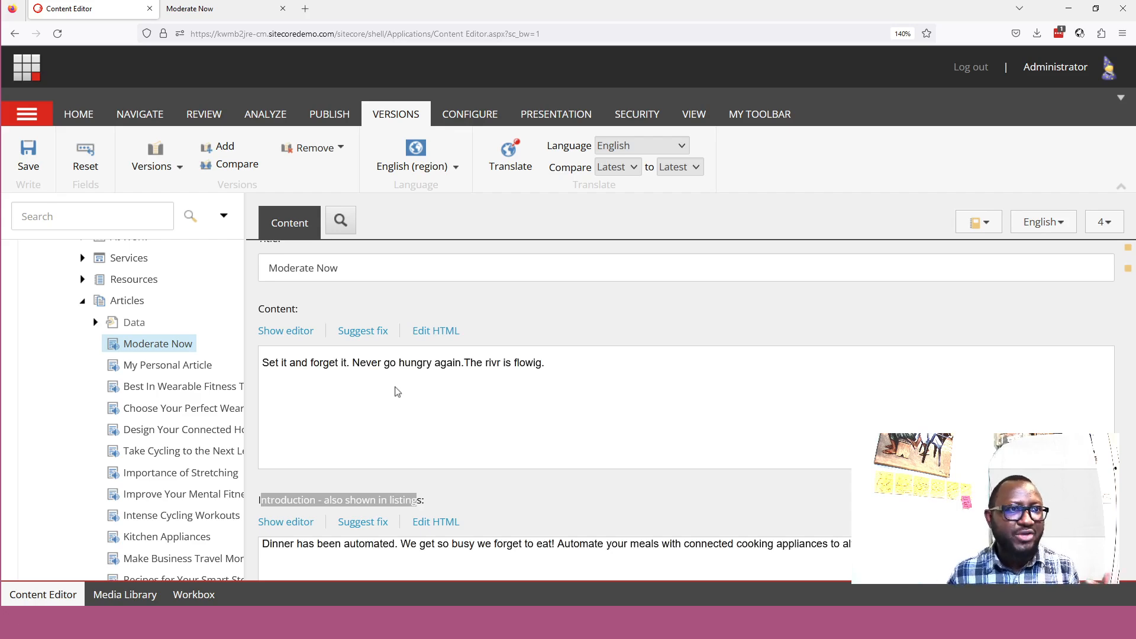
Return to the Moderate Now article on the website and examine its heading and the text below it
left_click(223, 13)
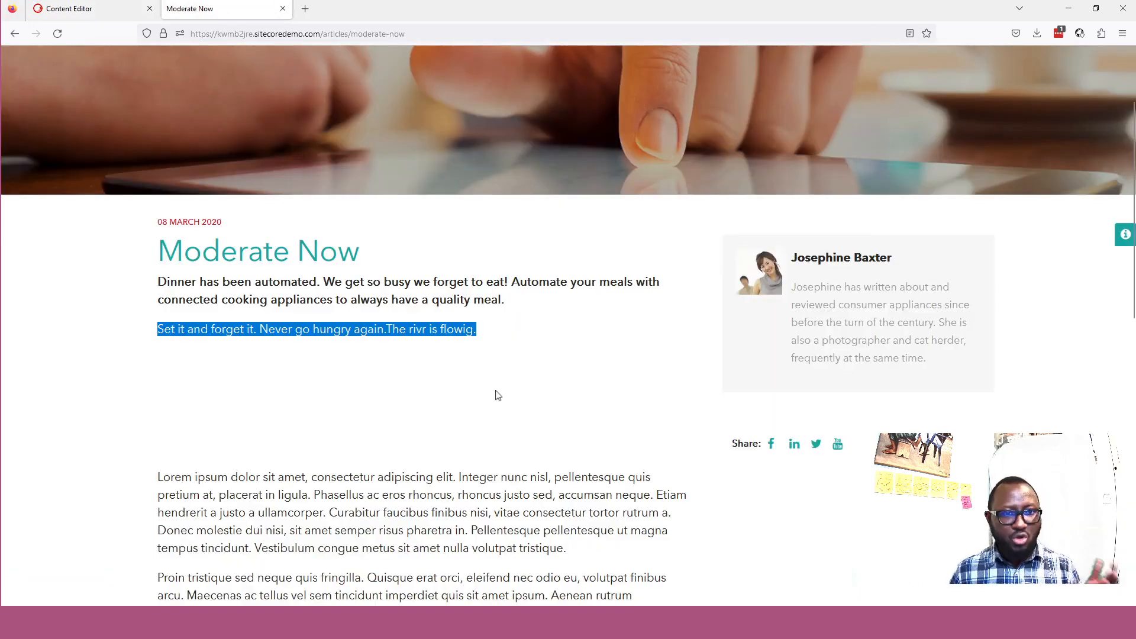
left_click(159, 249)
left_click_drag(159, 249, 385, 262)
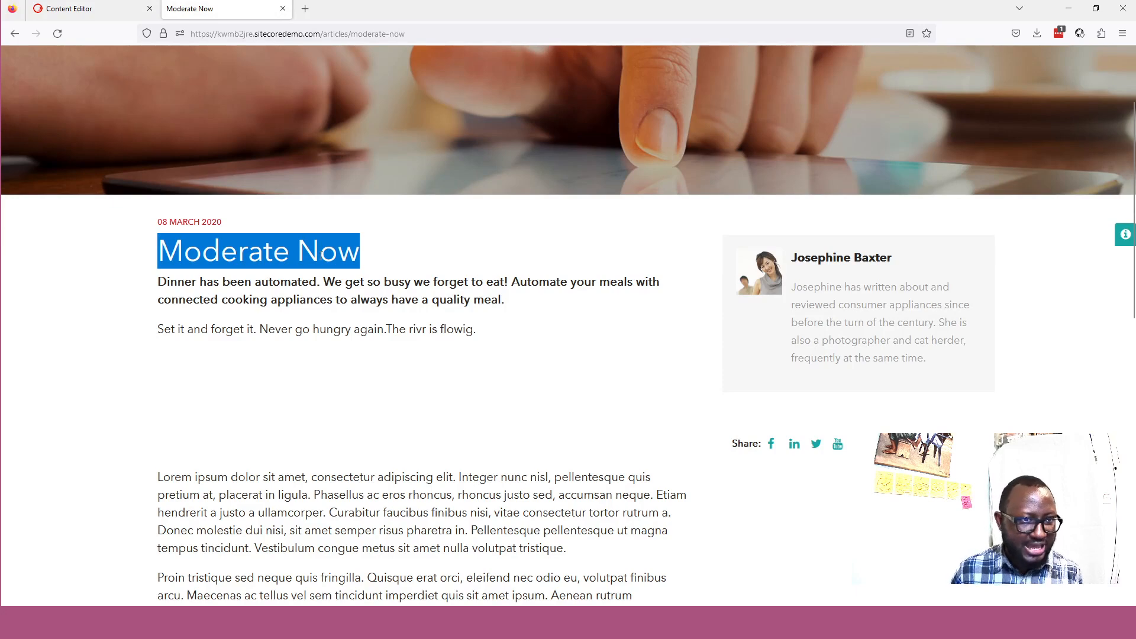
left_click(242, 256)
left_click_drag(159, 250, 342, 254)
left_click(344, 256)
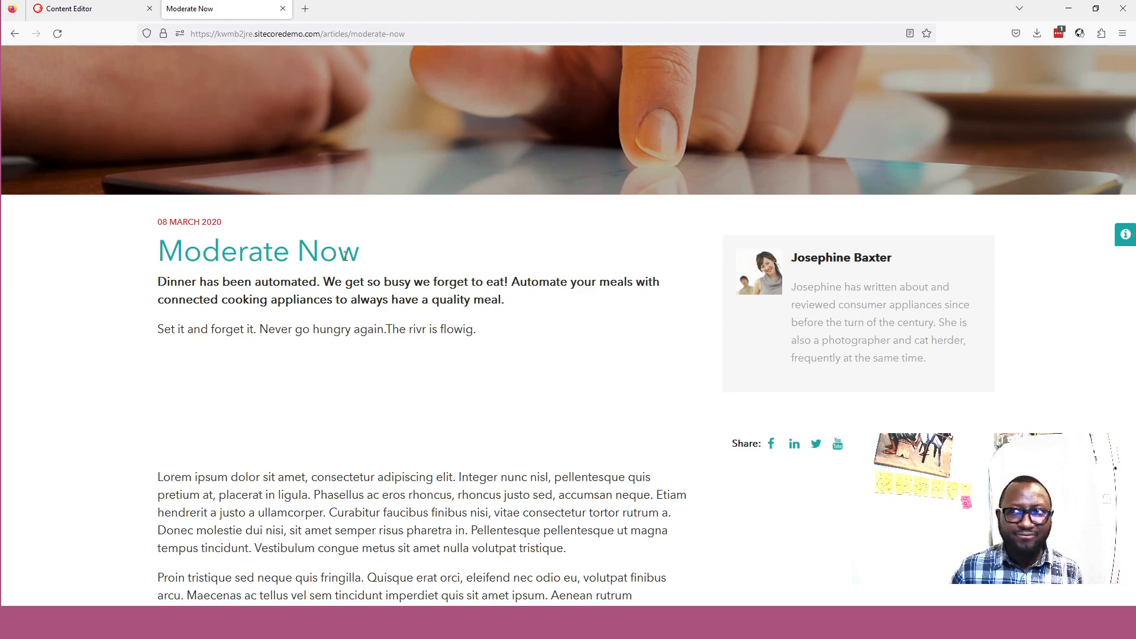
scroll(363, 350, "down", 2)
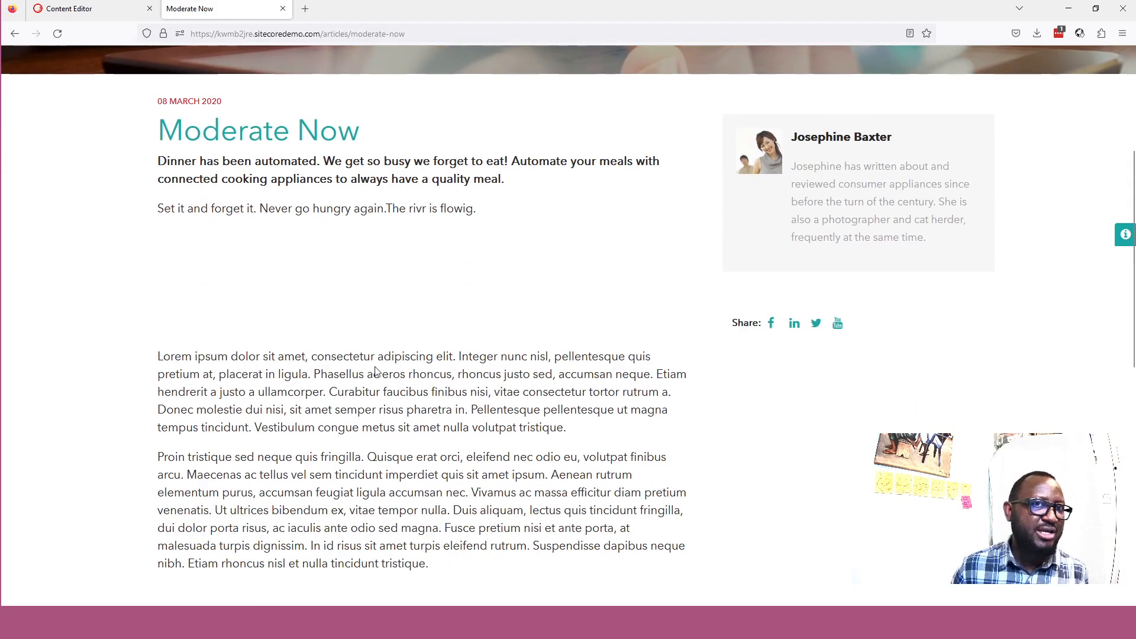
left_click(113, 9)
left_click(236, 11)
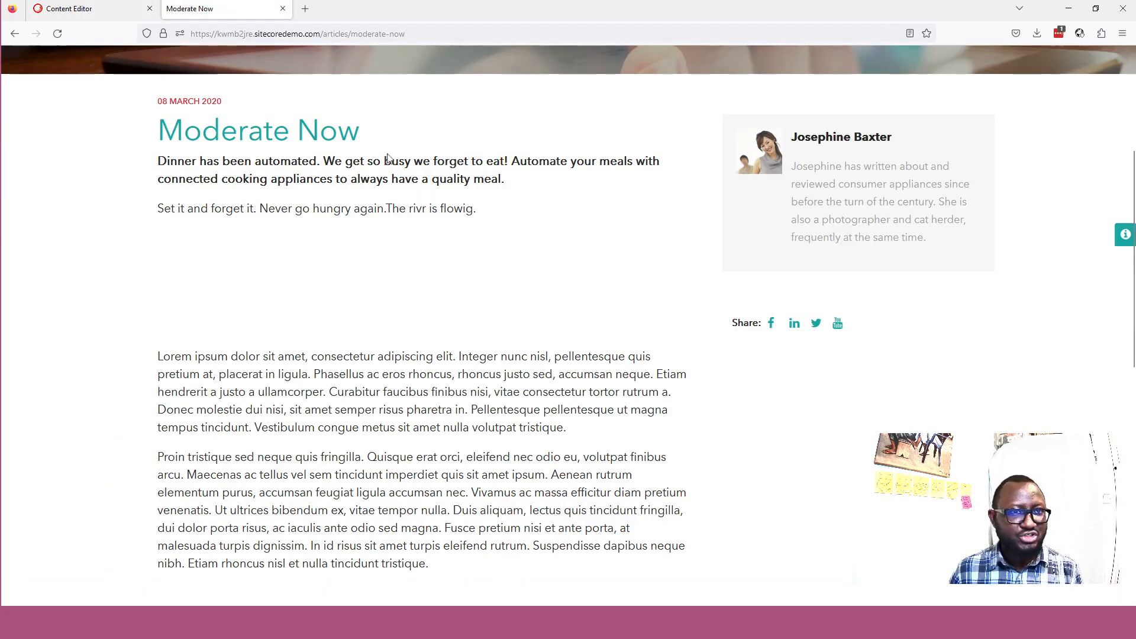
left_click_drag(362, 140, 180, 133)
left_click(210, 133)
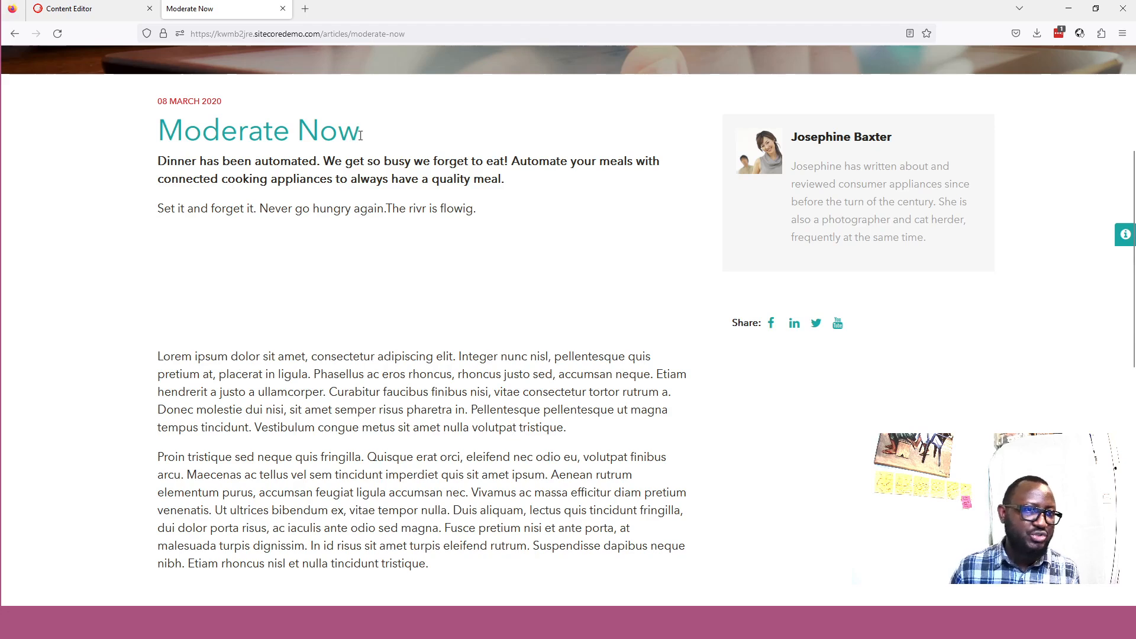
left_click_drag(360, 134, 178, 134)
left_click(245, 135)
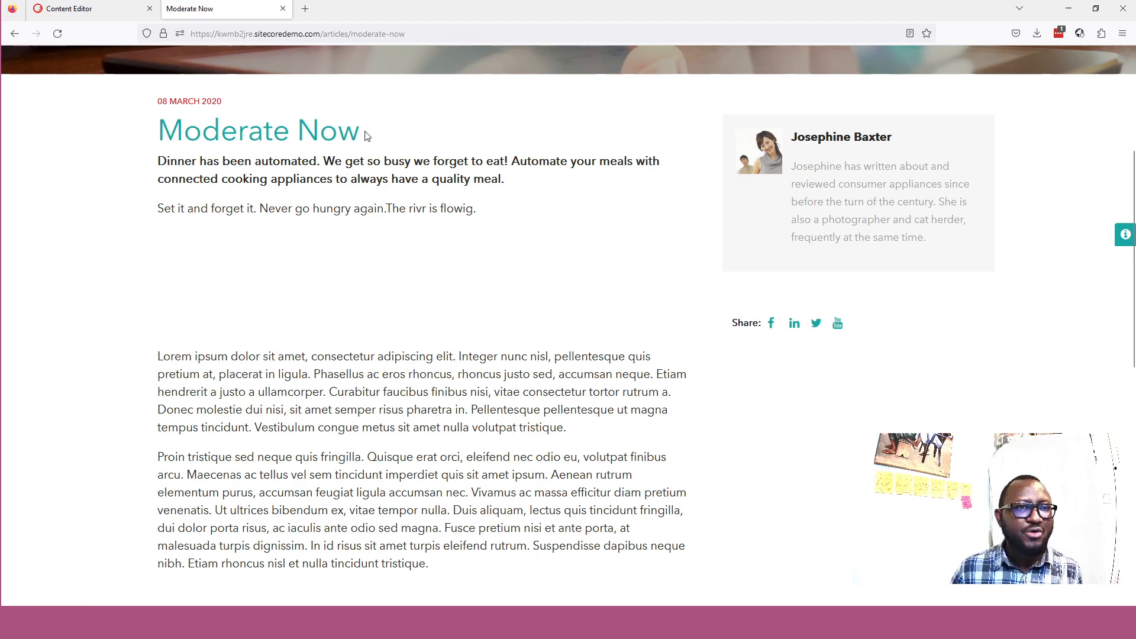
Add a new version of the Moderate Now item in the Content Editor and review its version list
left_click(97, 11)
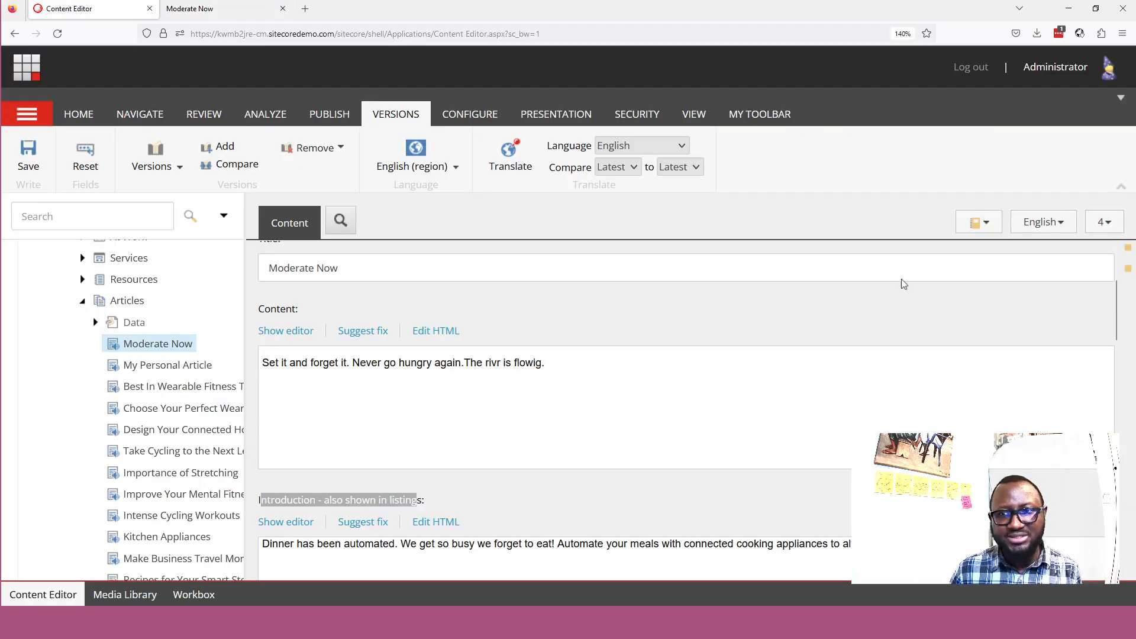
left_click(1104, 224)
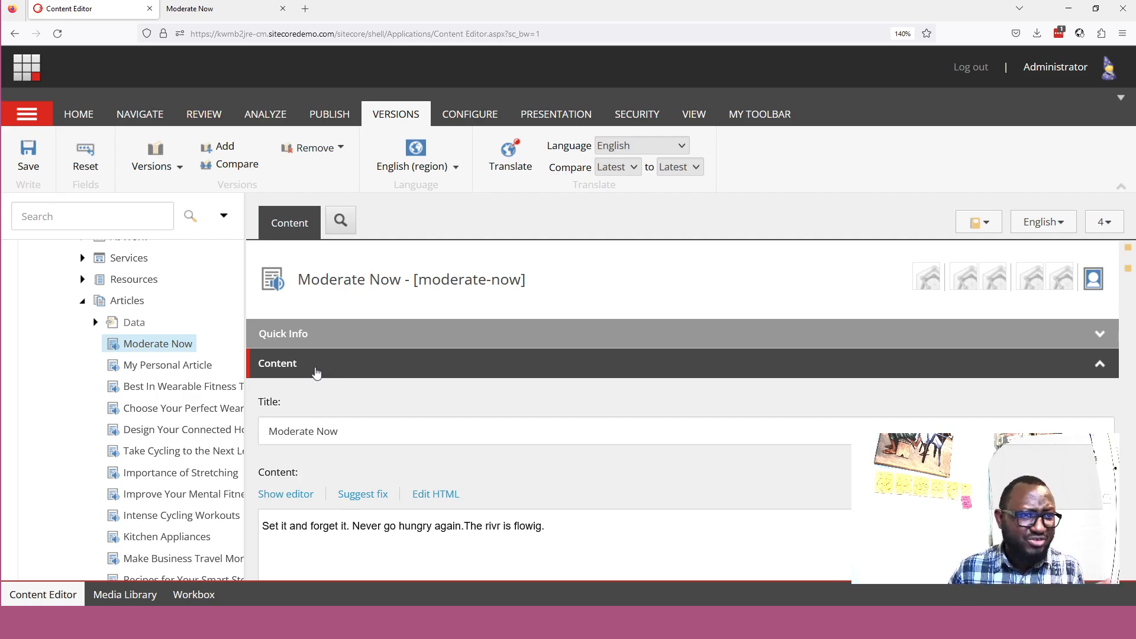
left_click(1107, 227)
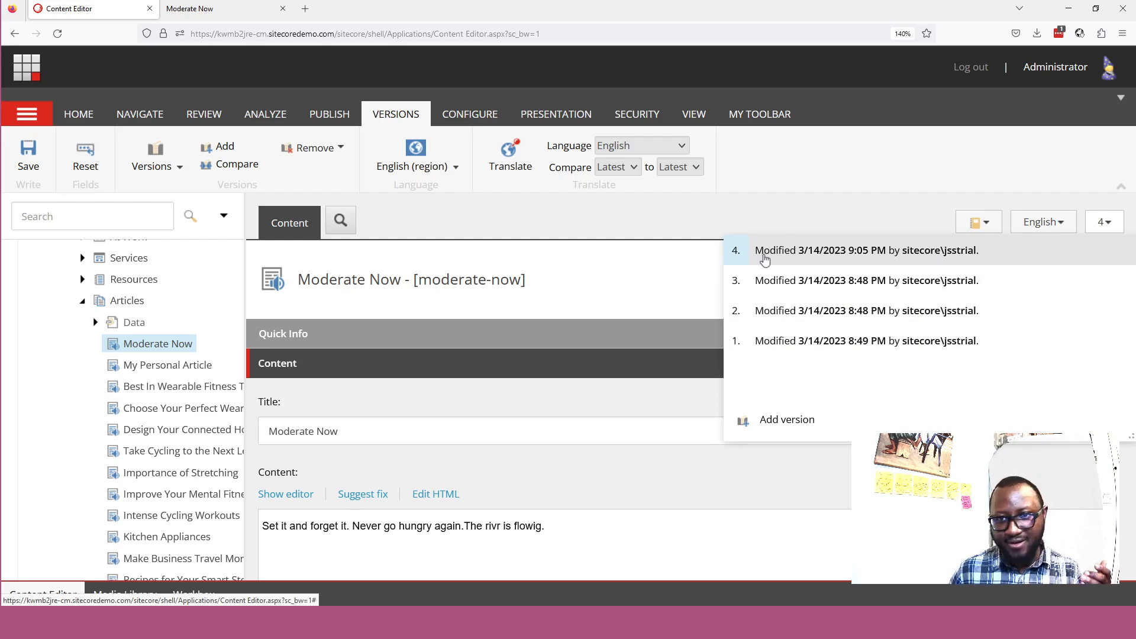
left_click(785, 420)
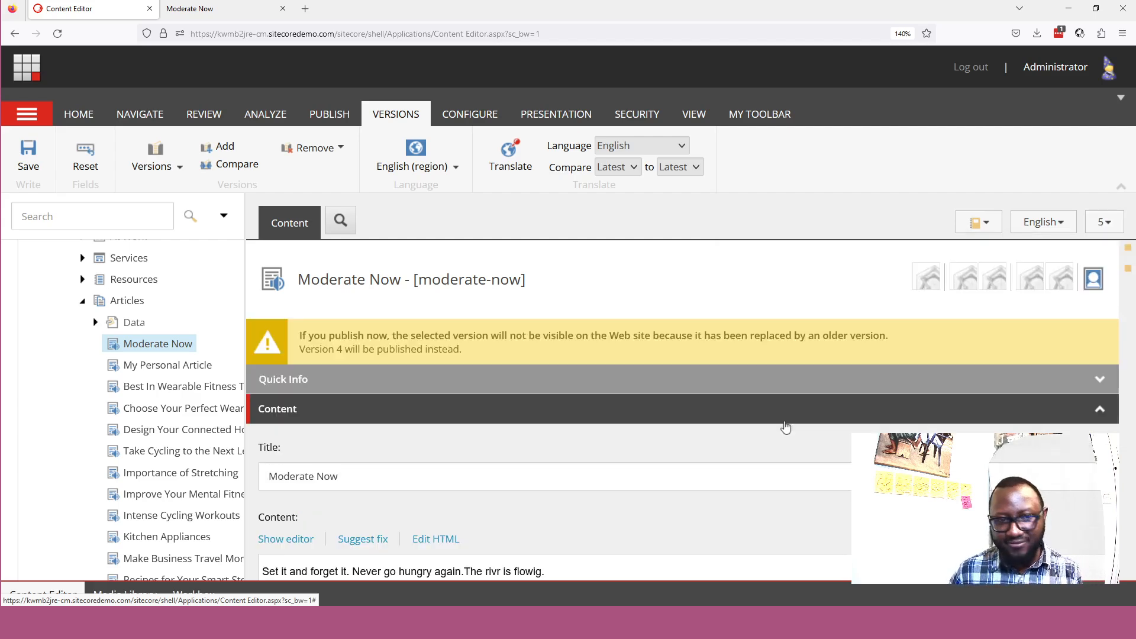
left_click(1102, 227)
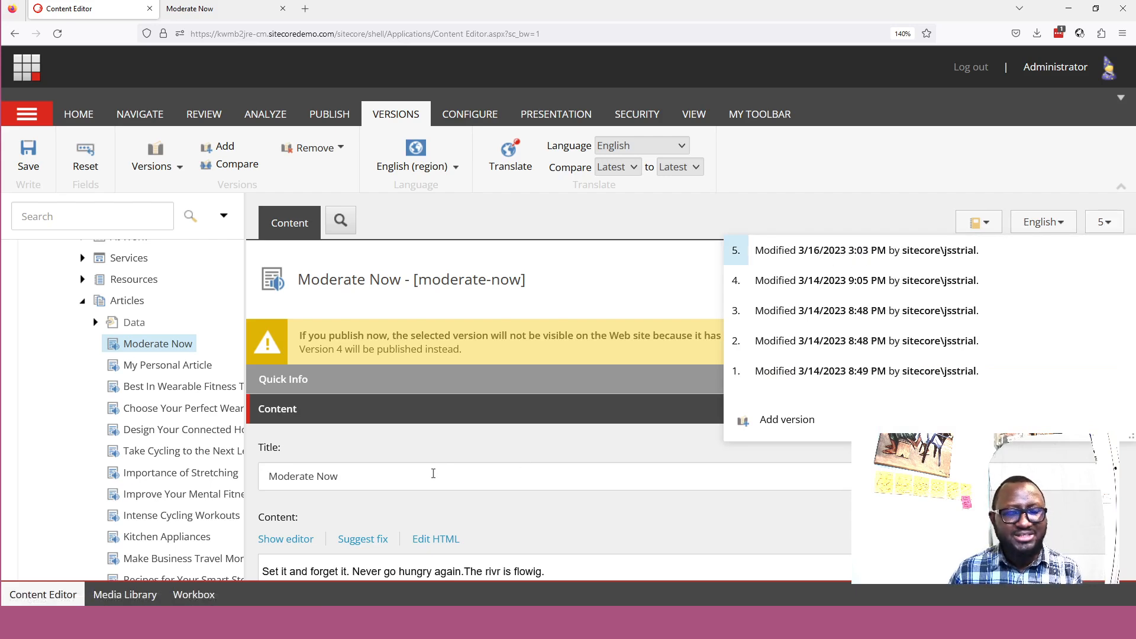
Change the Title field of the item's new version to "Moderate on Monday"
left_click(396, 481)
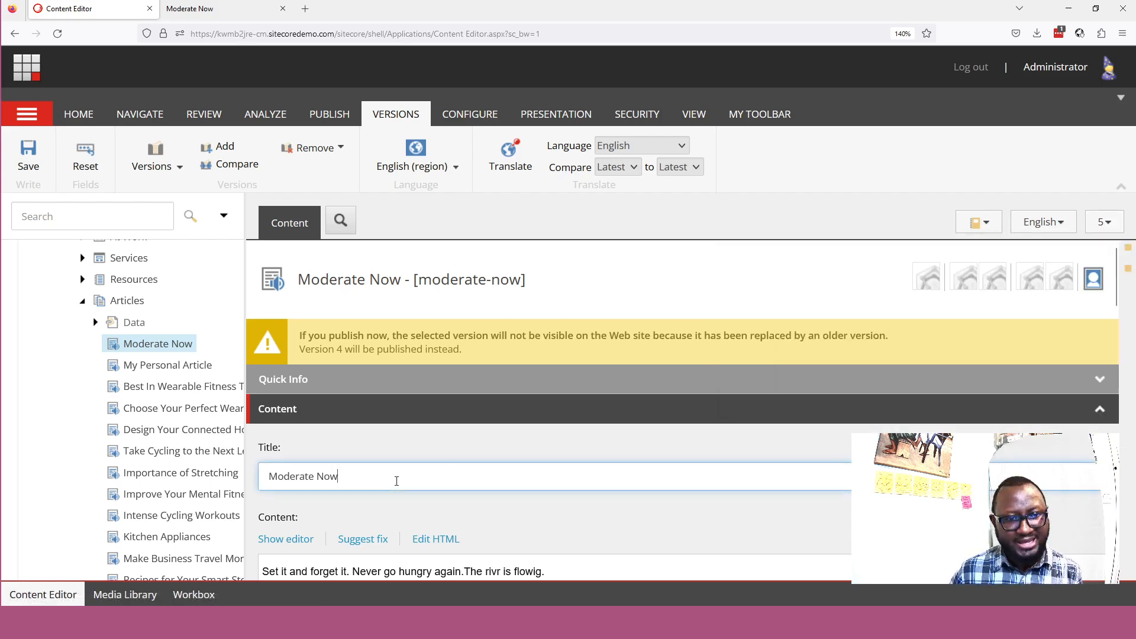
key("BackSpace")
key("BackSpace")
key("BackSpace")
key("BackSpace")
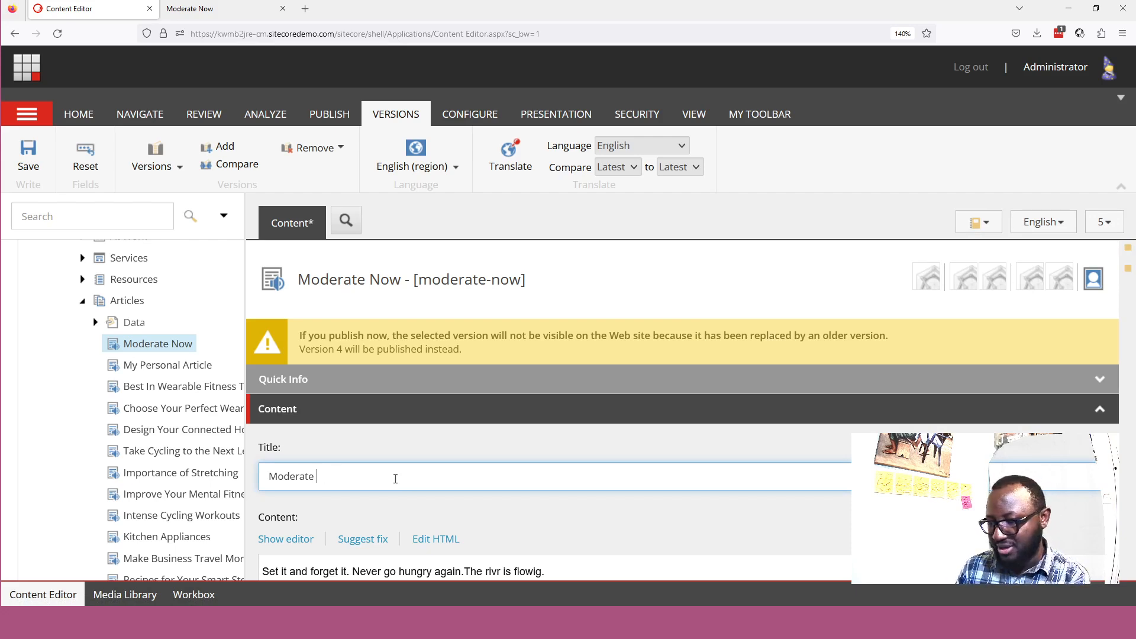
type("on Mon")
key("BackSpace")
key("BackSpace")
type("Monday")
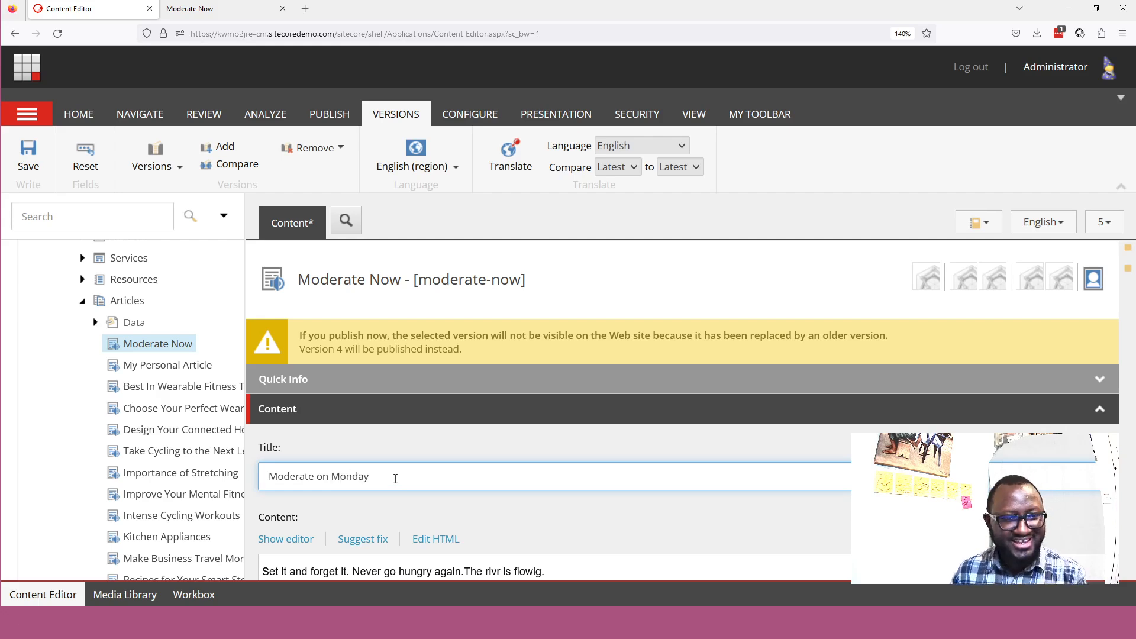
Collapse the item's Content section and save the changes
left_click(328, 448)
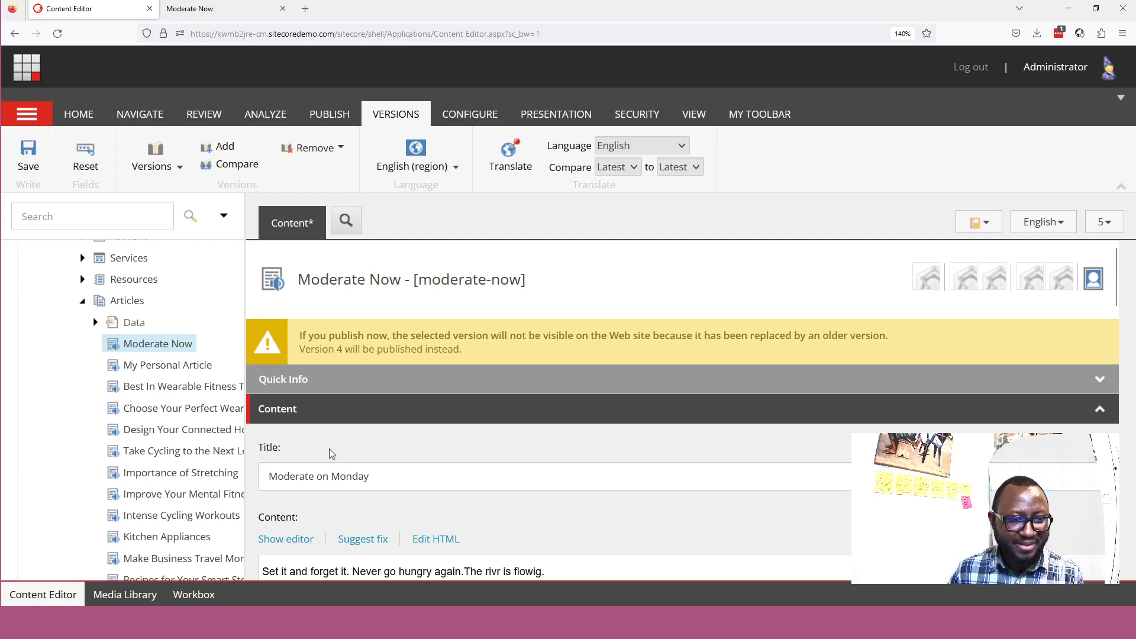
left_click(358, 409)
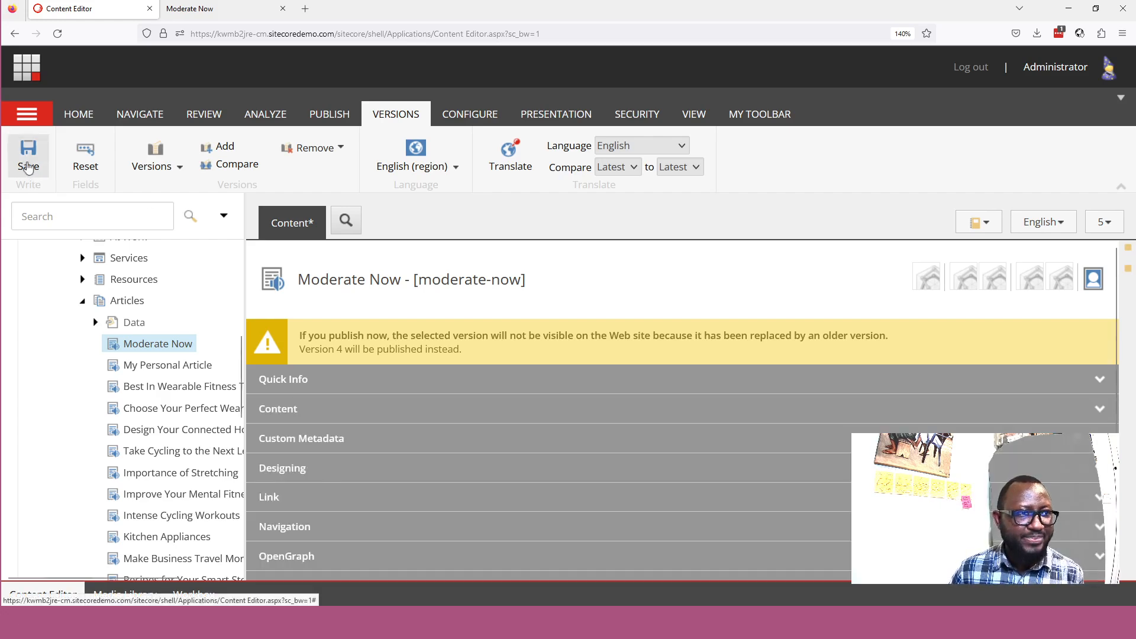
left_click(28, 166)
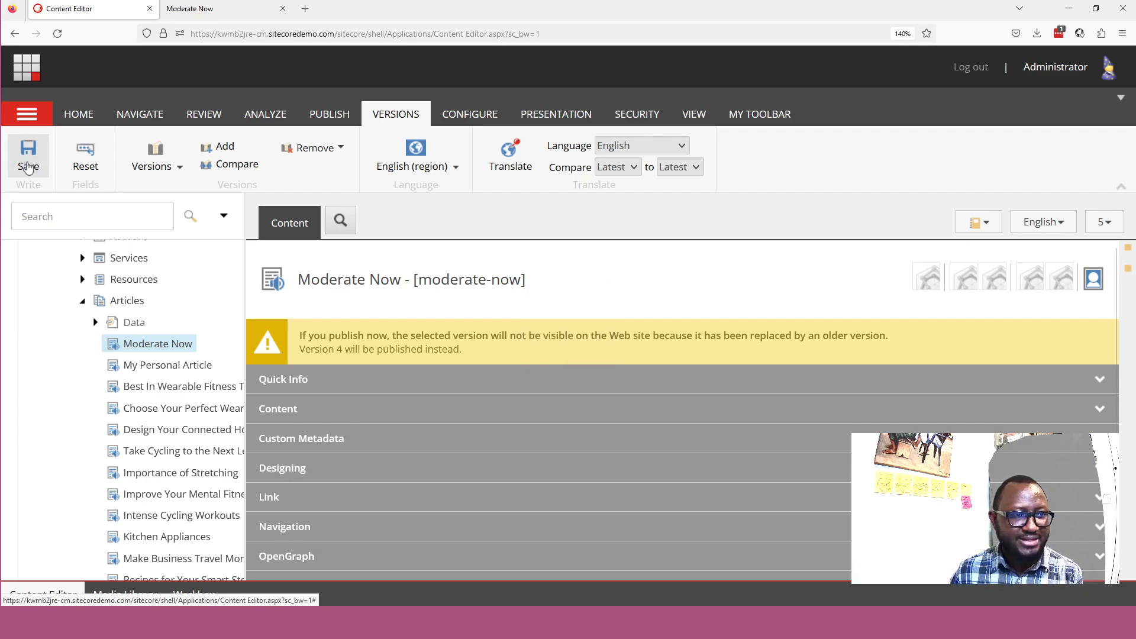
Preview the item's edited version as a web page and look over the article
left_click(335, 116)
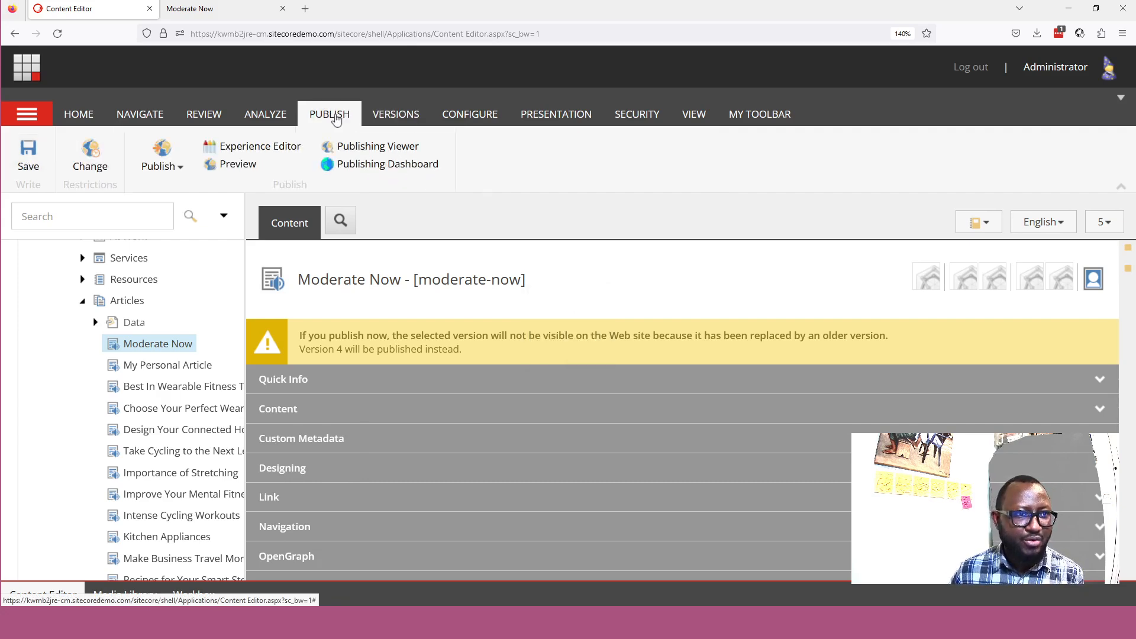
left_click(224, 168)
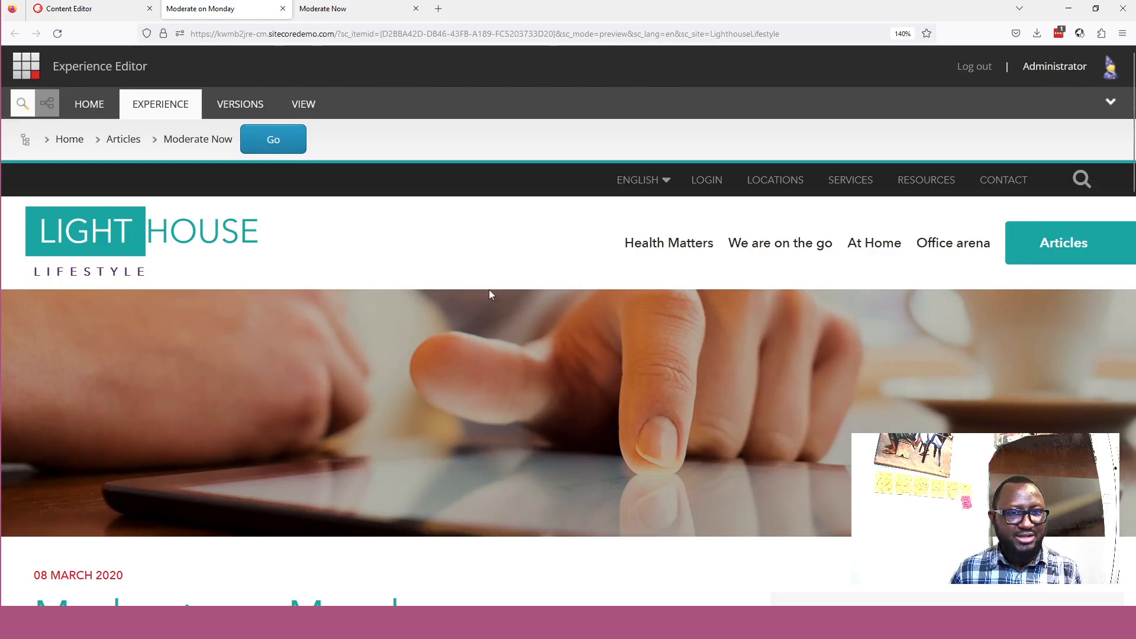
scroll(488, 289, "down", 4)
scroll(319, 380, "up", 4)
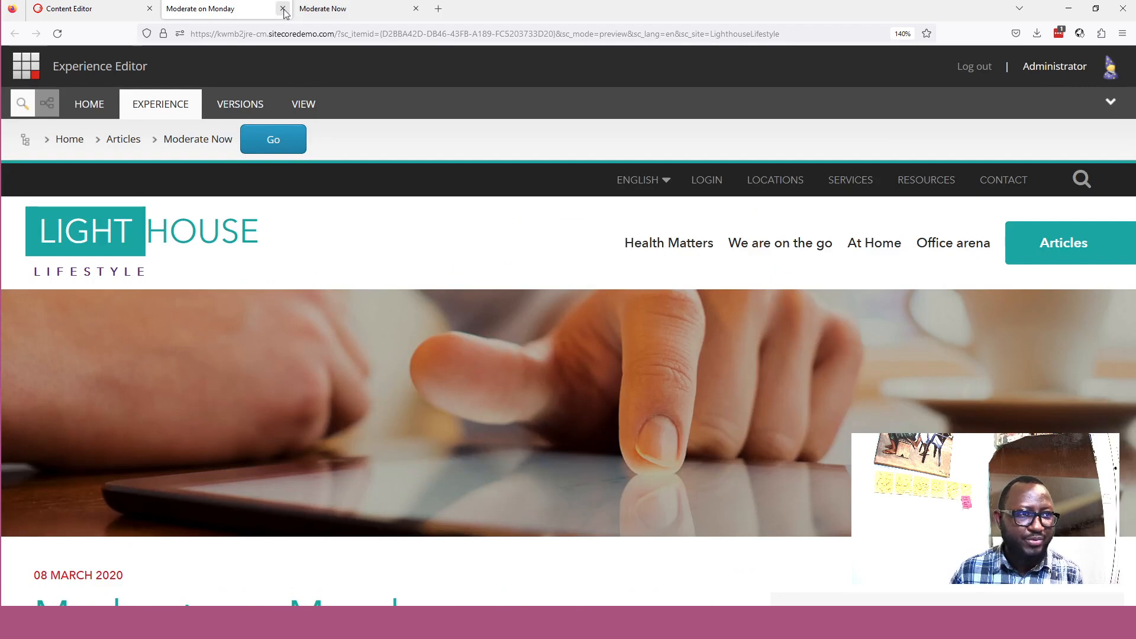
Close the article preview and publish the Moderate Now item with its subitems and related items, in English to the Internet target
left_click(283, 8)
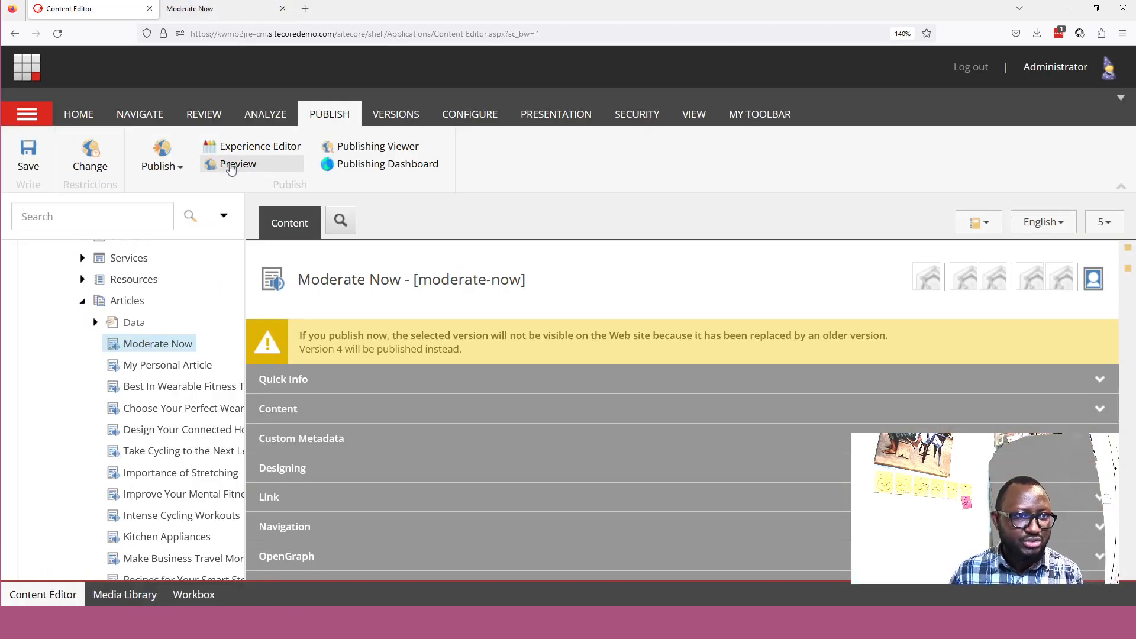
left_click(181, 168)
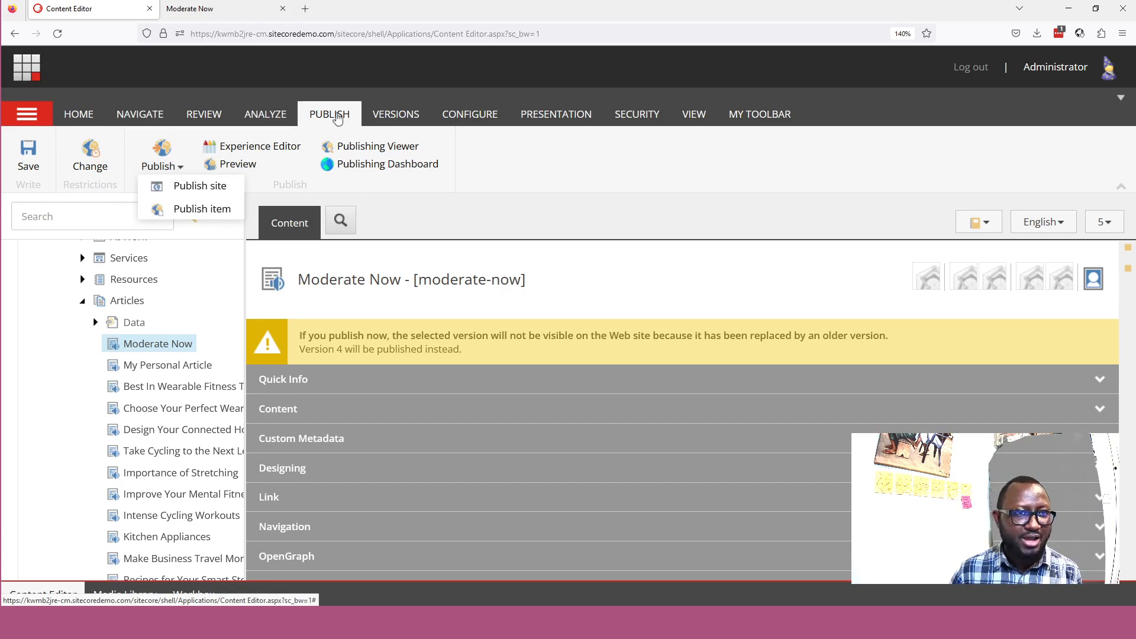
left_click(201, 208)
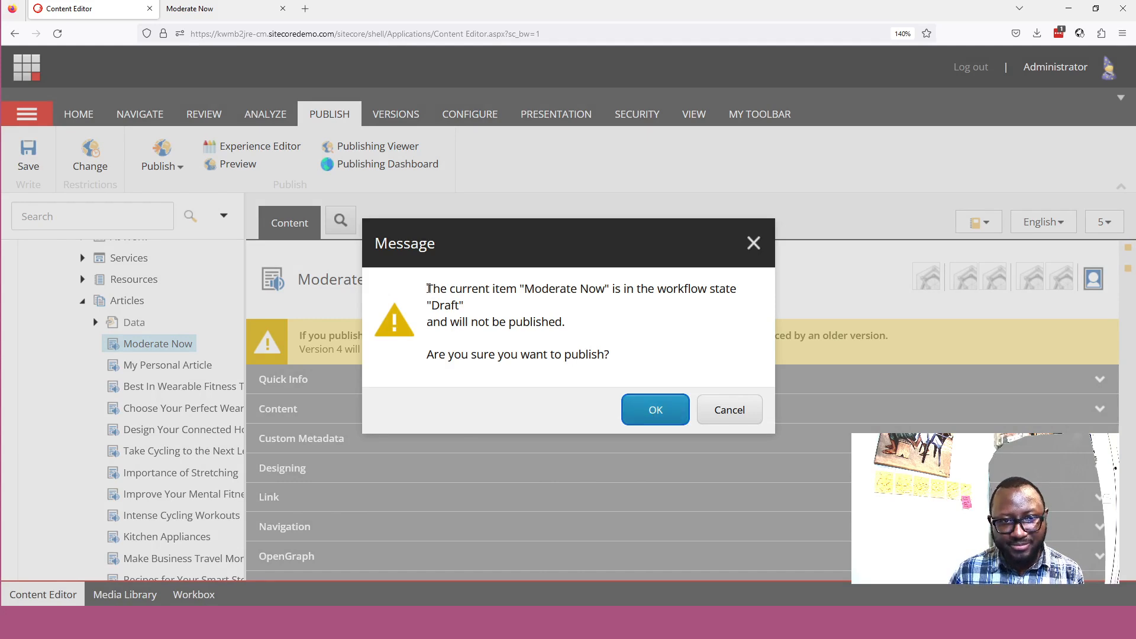
left_click_drag(427, 288, 599, 309)
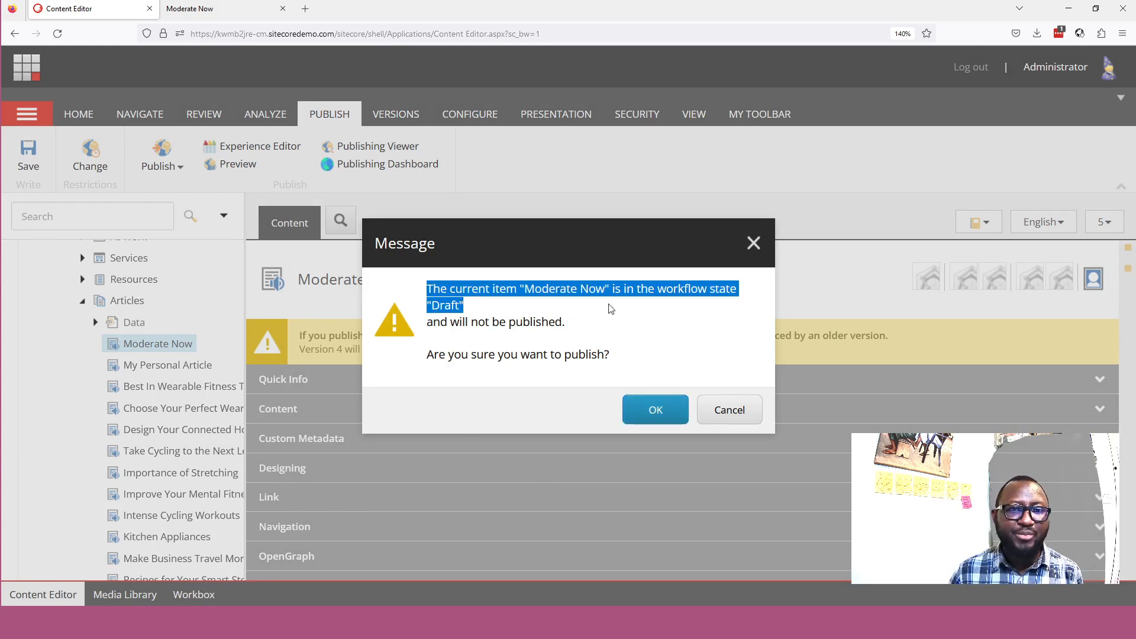
left_click(659, 295)
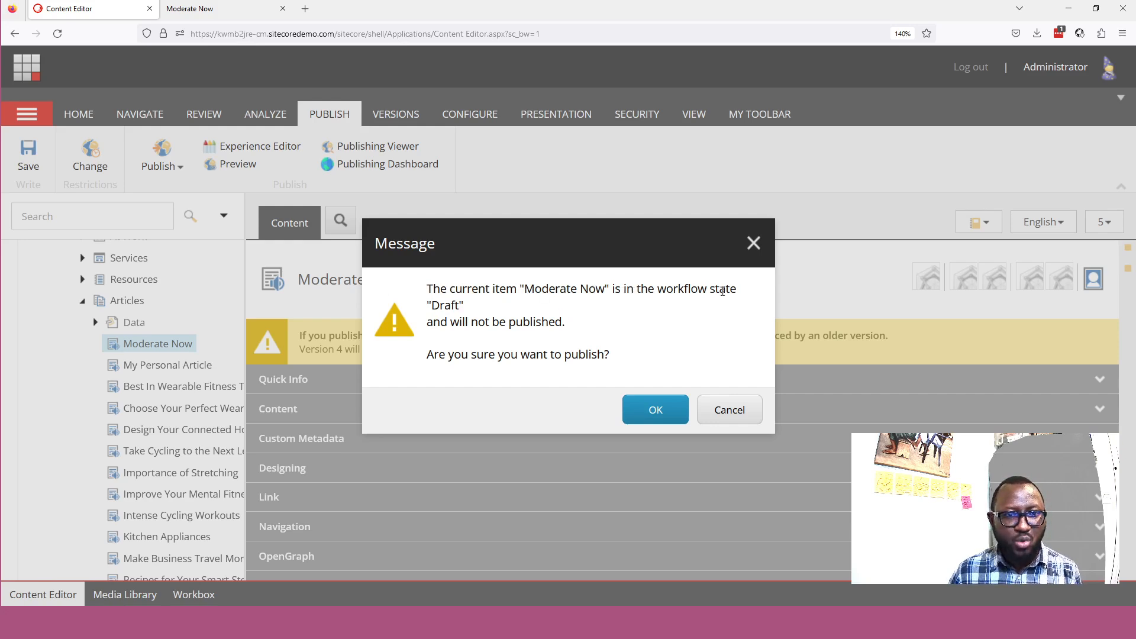
left_click_drag(464, 305, 426, 305)
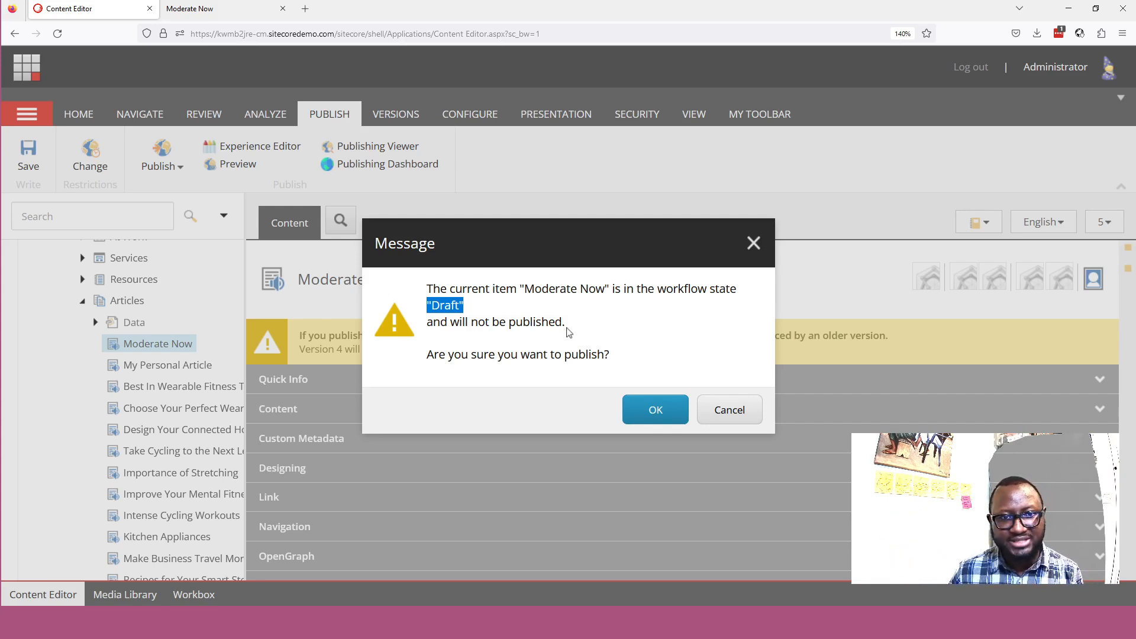
left_click(584, 332)
left_click(652, 413)
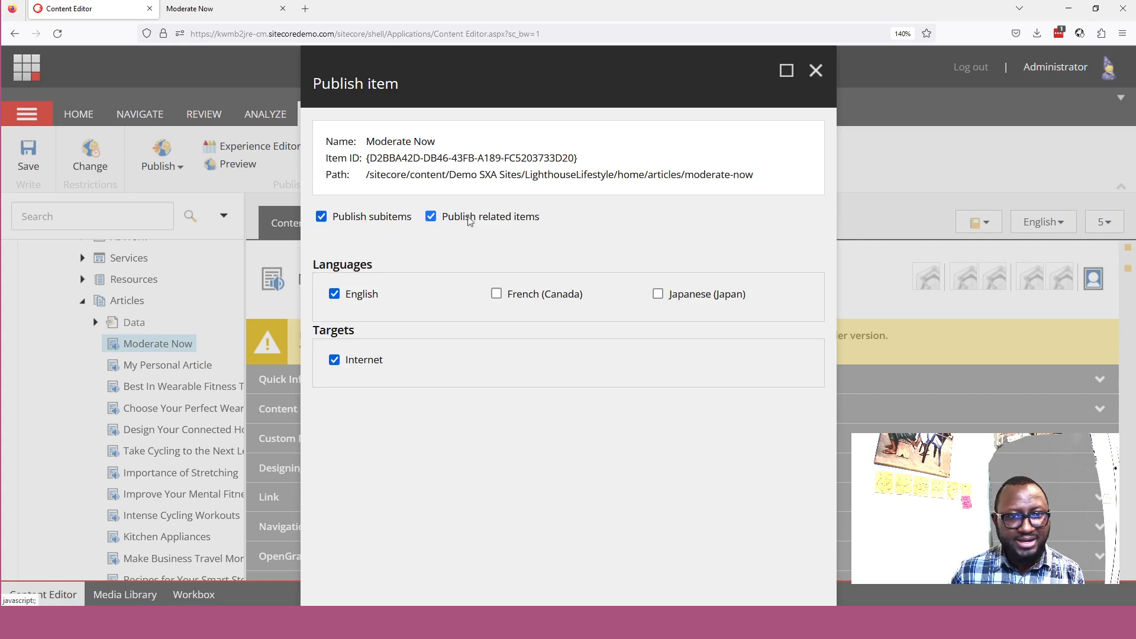
left_click(786, 72)
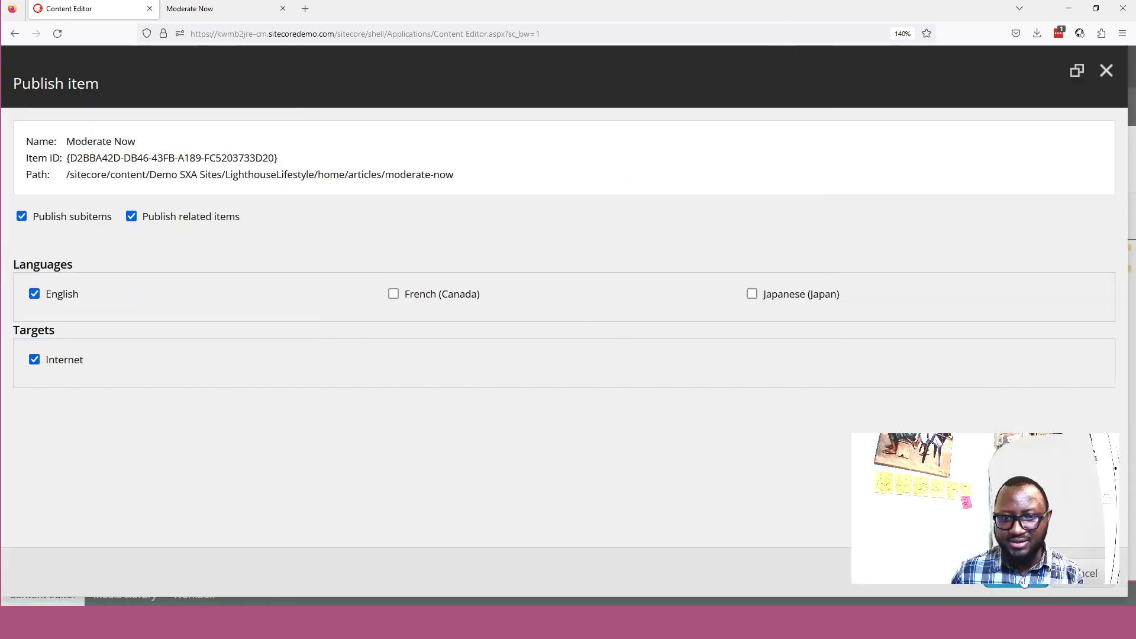
left_click(1024, 583)
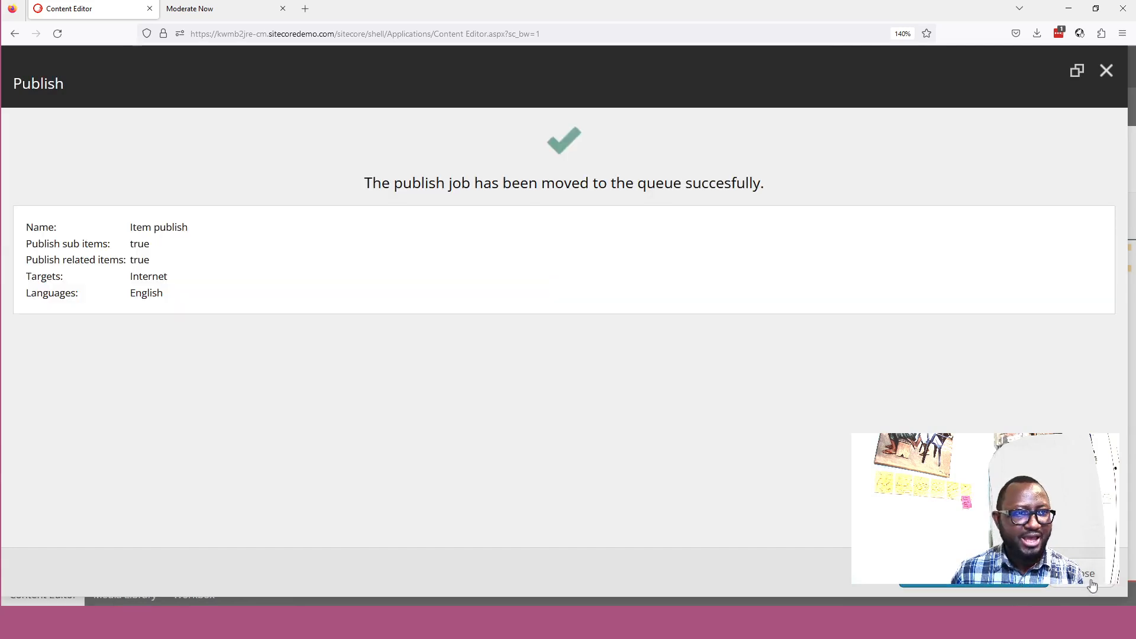
left_click(1091, 584)
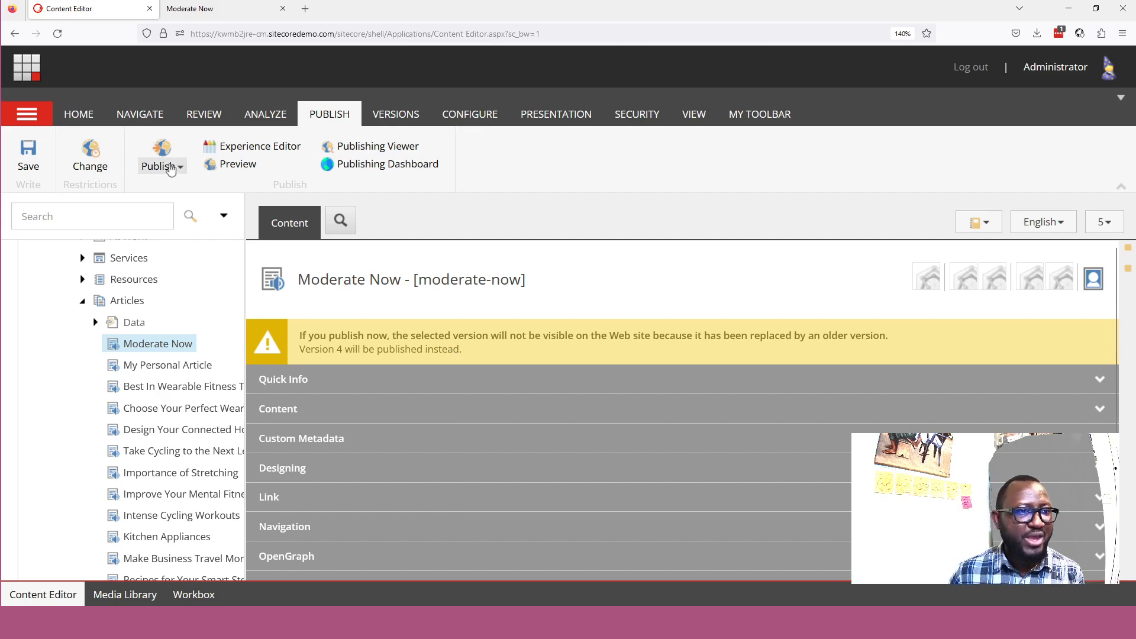
Look through the insert, copying and sorting options offered for the Moderate Now item in the content tree
right_click(142, 345)
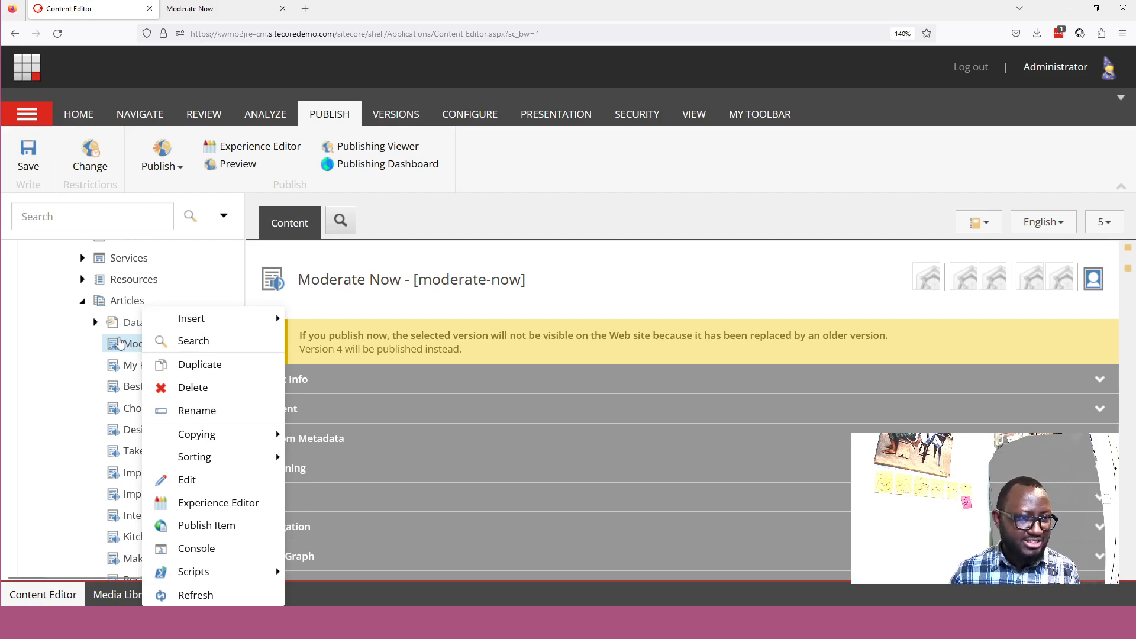
left_click(199, 322)
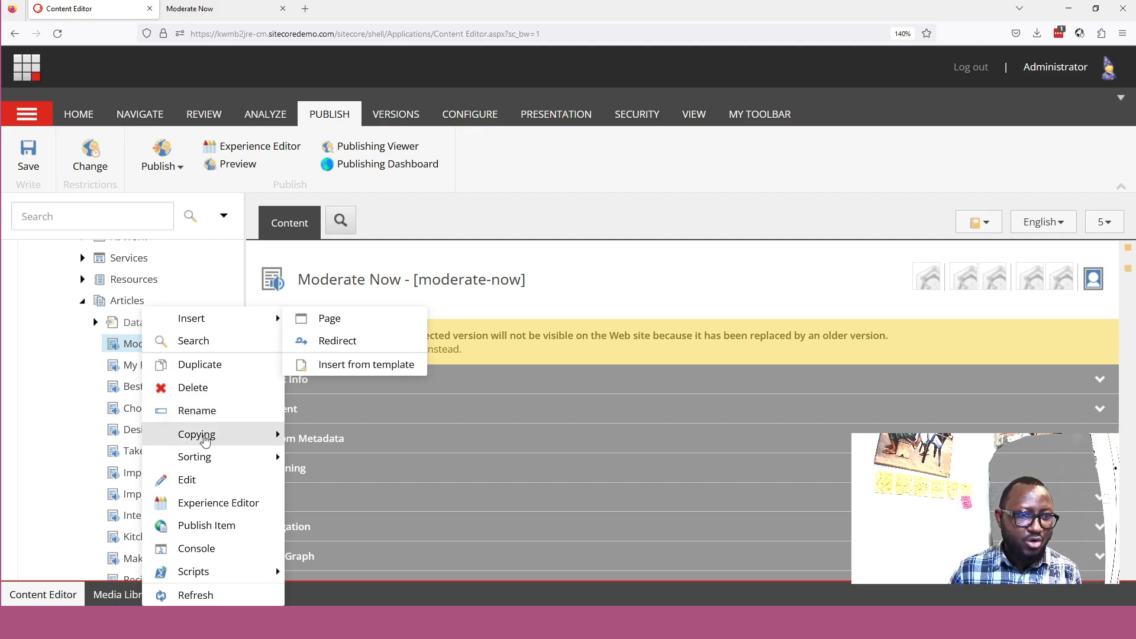
mouse_move(263, 437)
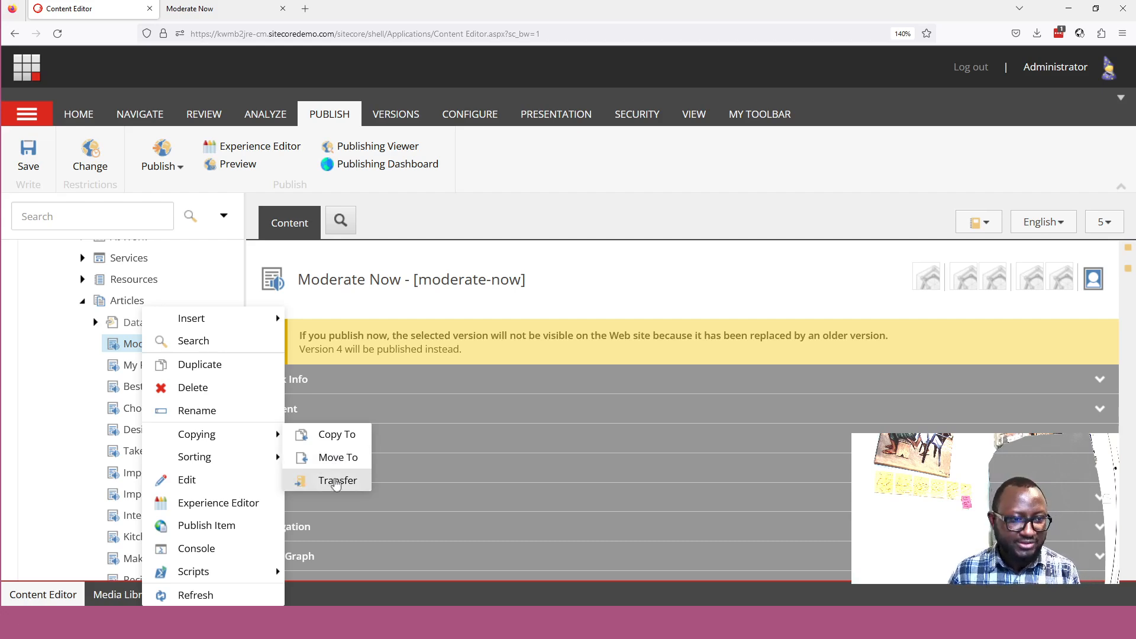
mouse_move(231, 461)
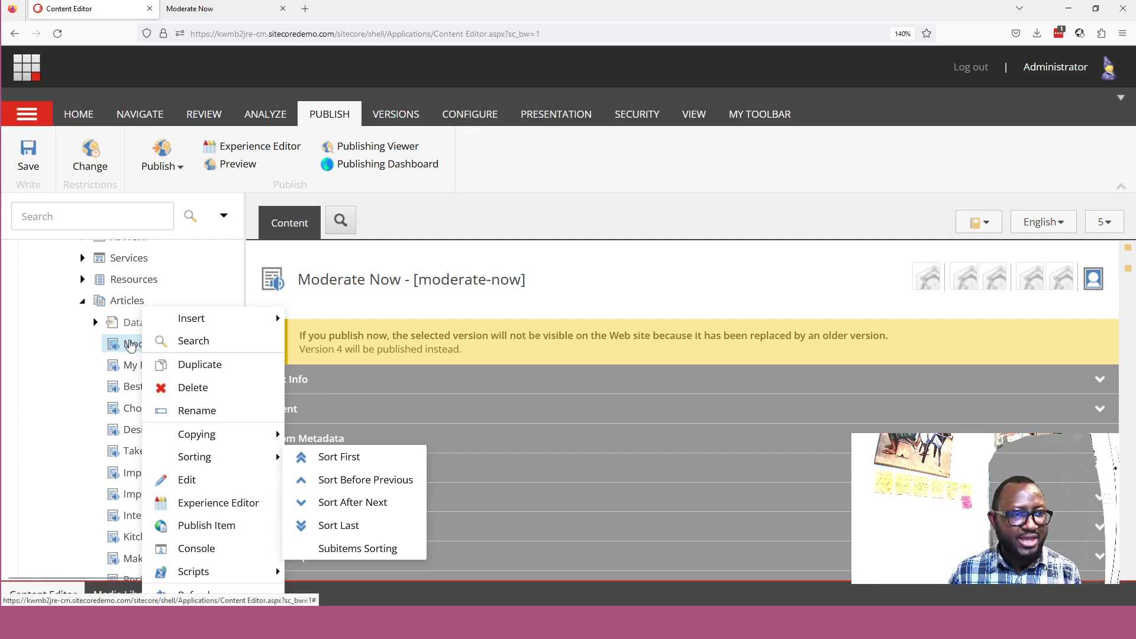
Publish the Moderate Now item again directly from the content tree, keeping subitems, related items, English and the Internet target selected
right_click(130, 344)
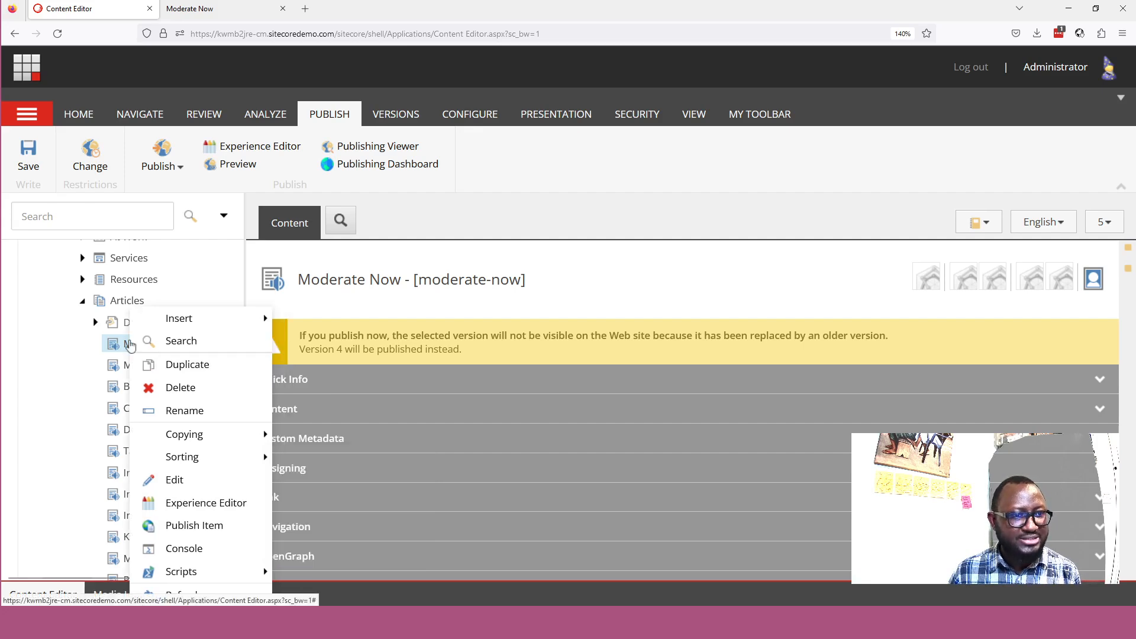
left_click(185, 524)
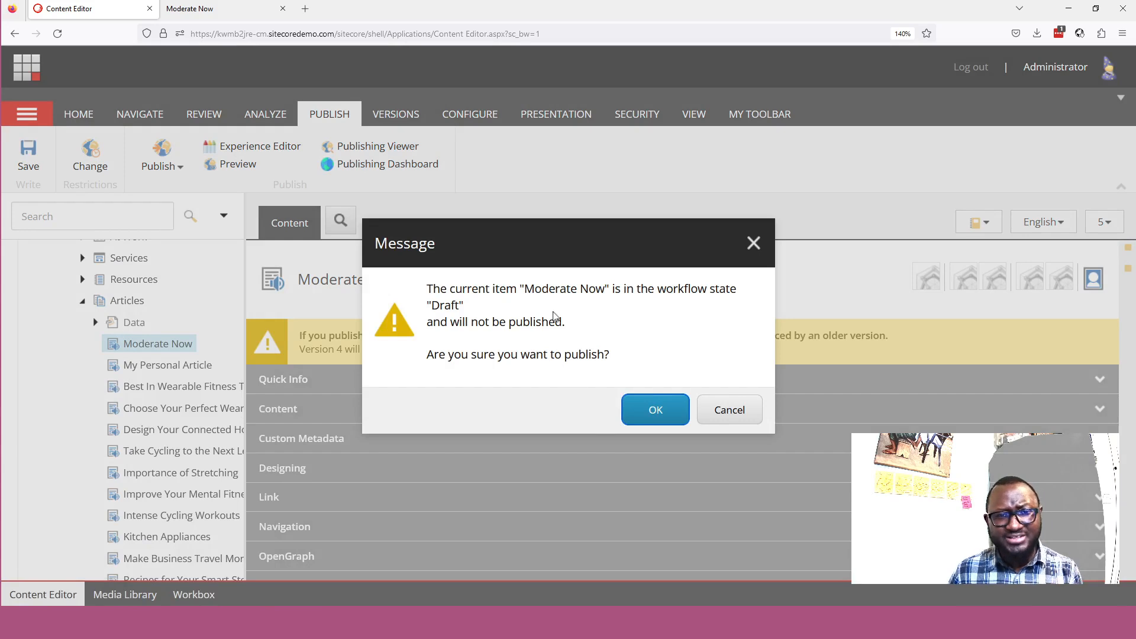
left_click(655, 410)
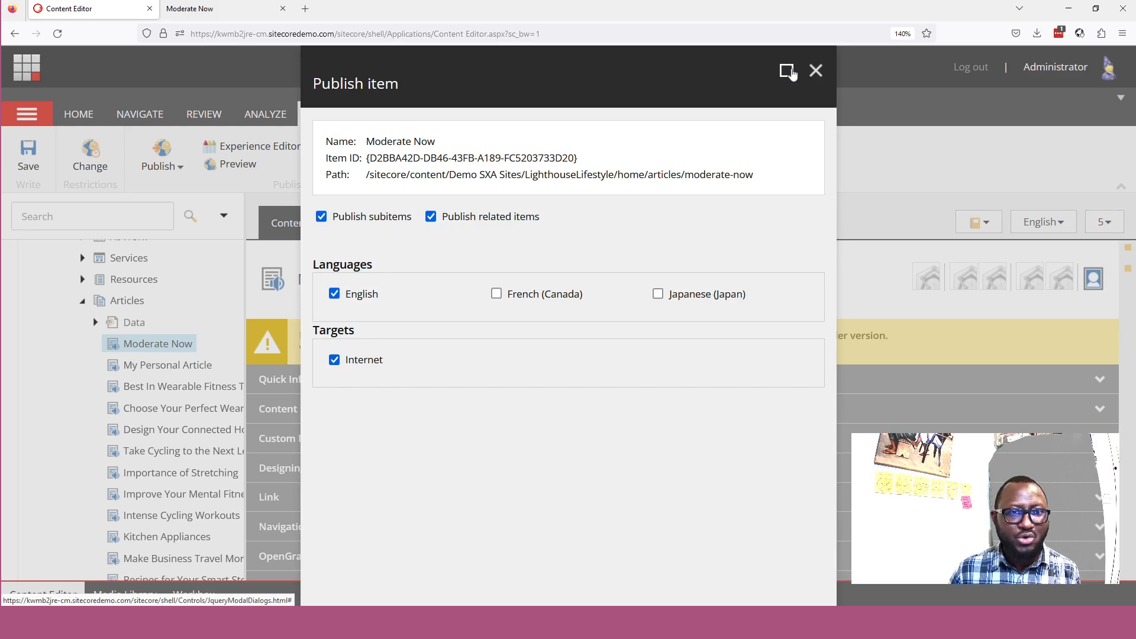
left_click(788, 71)
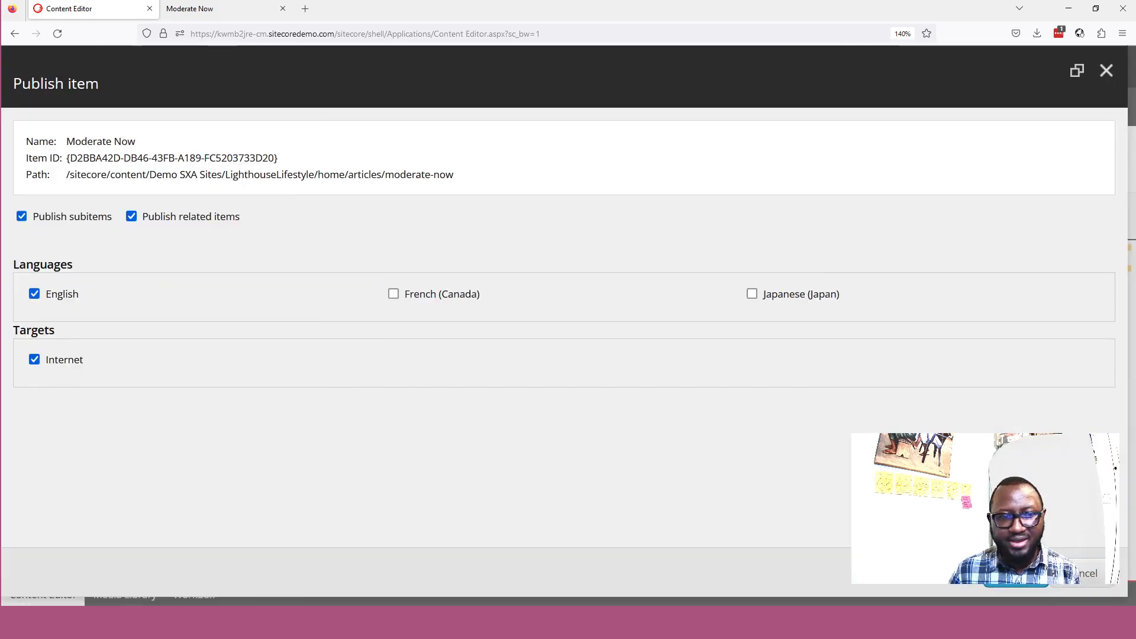
left_click(1016, 573)
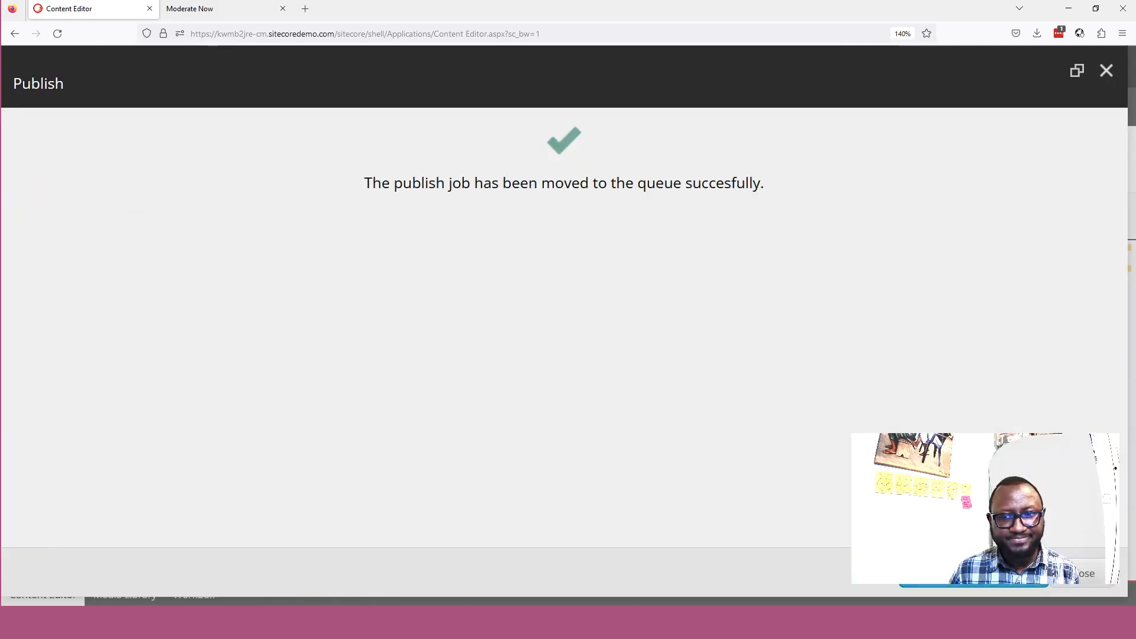
left_click(1082, 577)
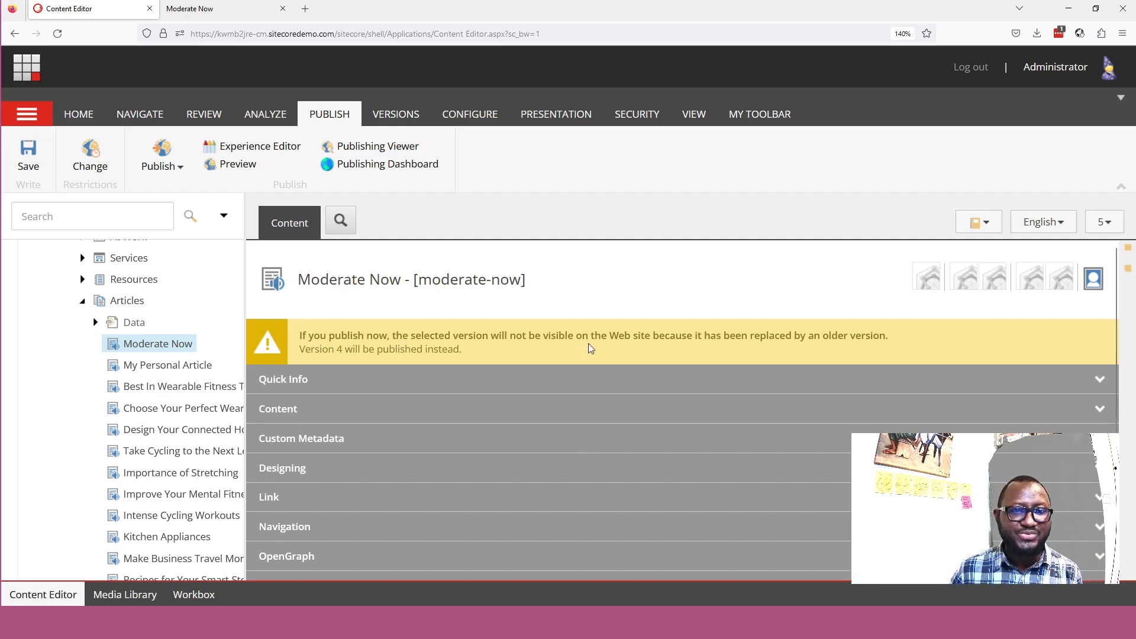
Examine the proofing, locks and workflow commands available for reviewing the Moderate Now item
left_click(395, 114)
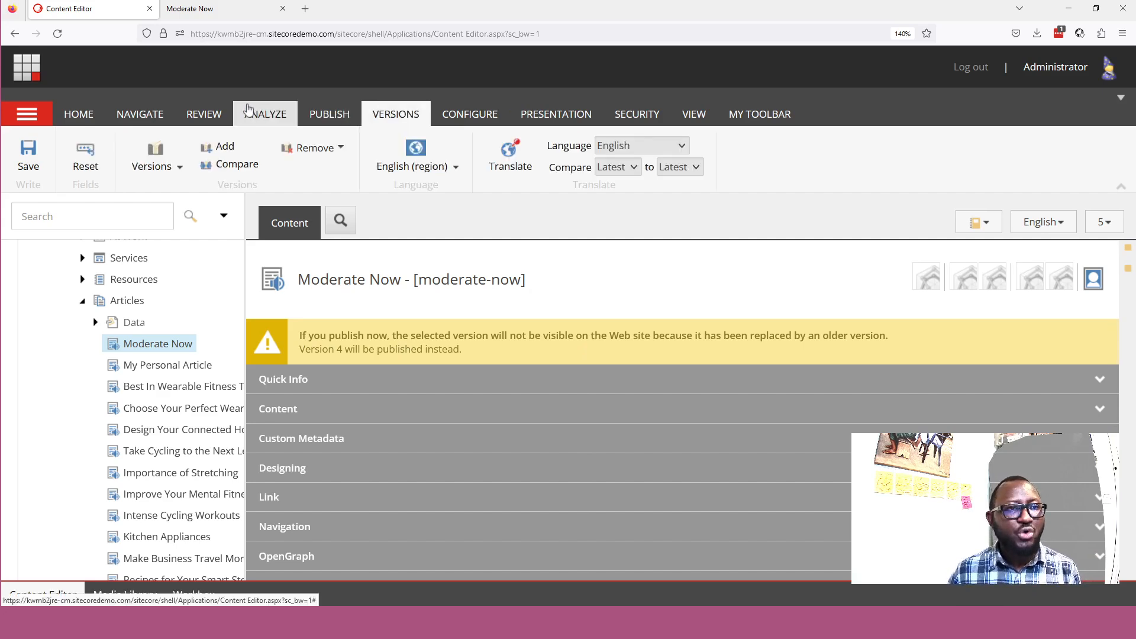
left_click(200, 118)
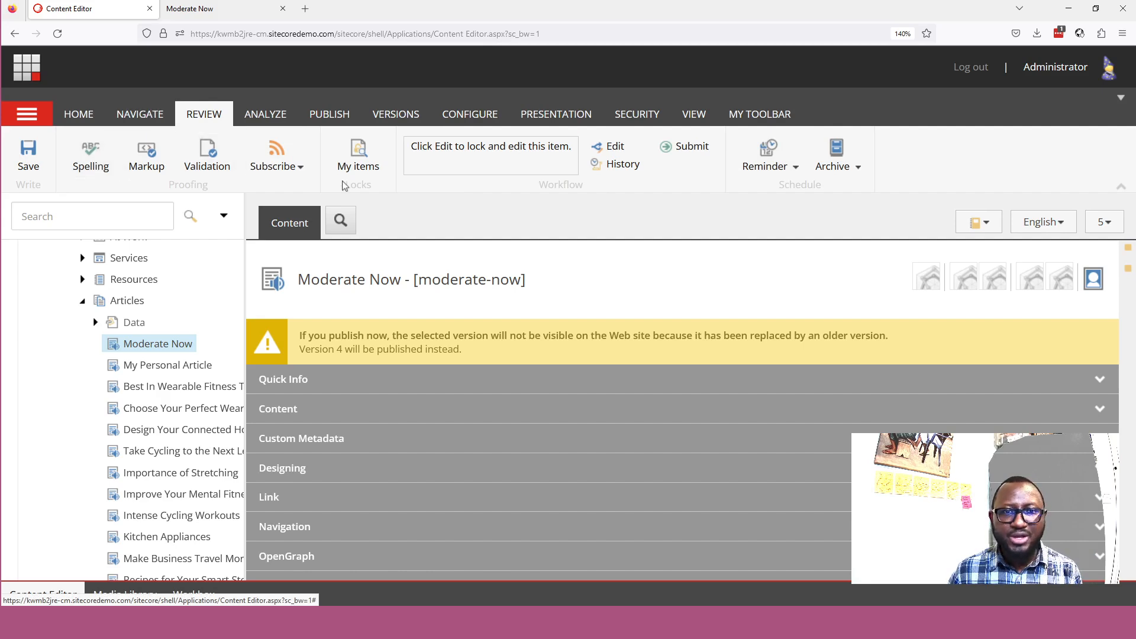
left_click_drag(586, 188, 545, 188)
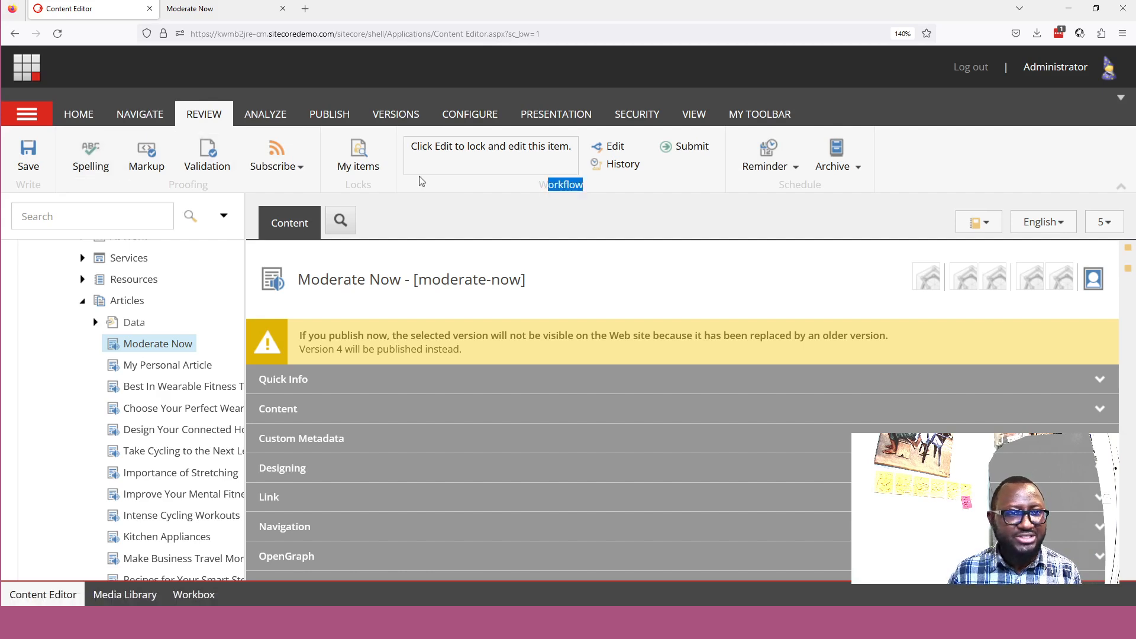
left_click_drag(383, 188, 344, 189)
left_click_drag(217, 188, 159, 188)
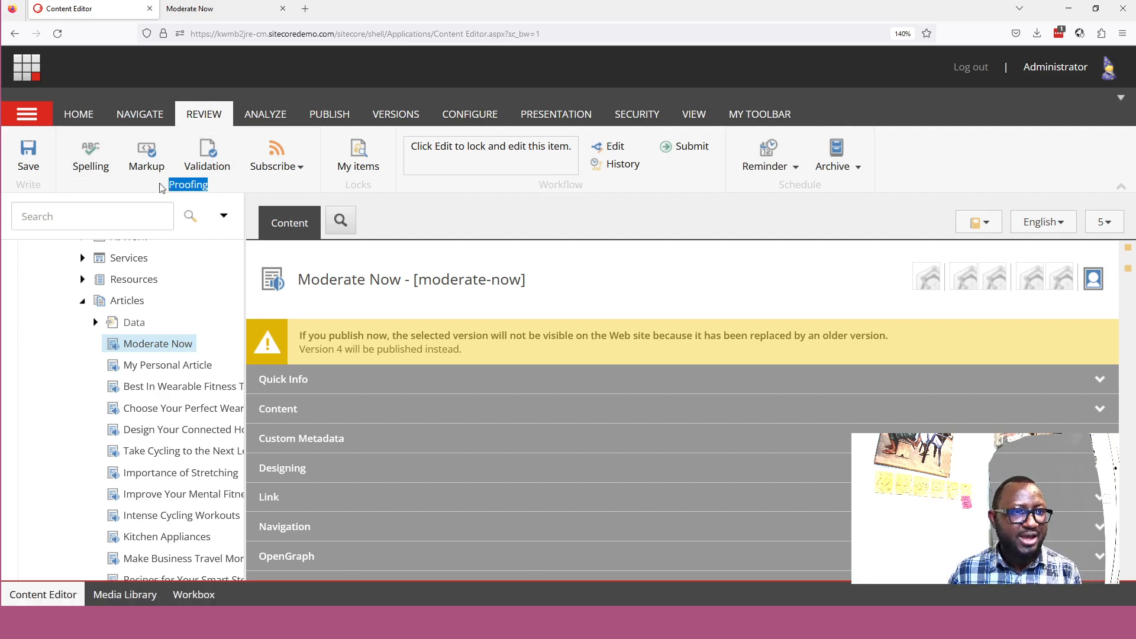
left_click(75, 190)
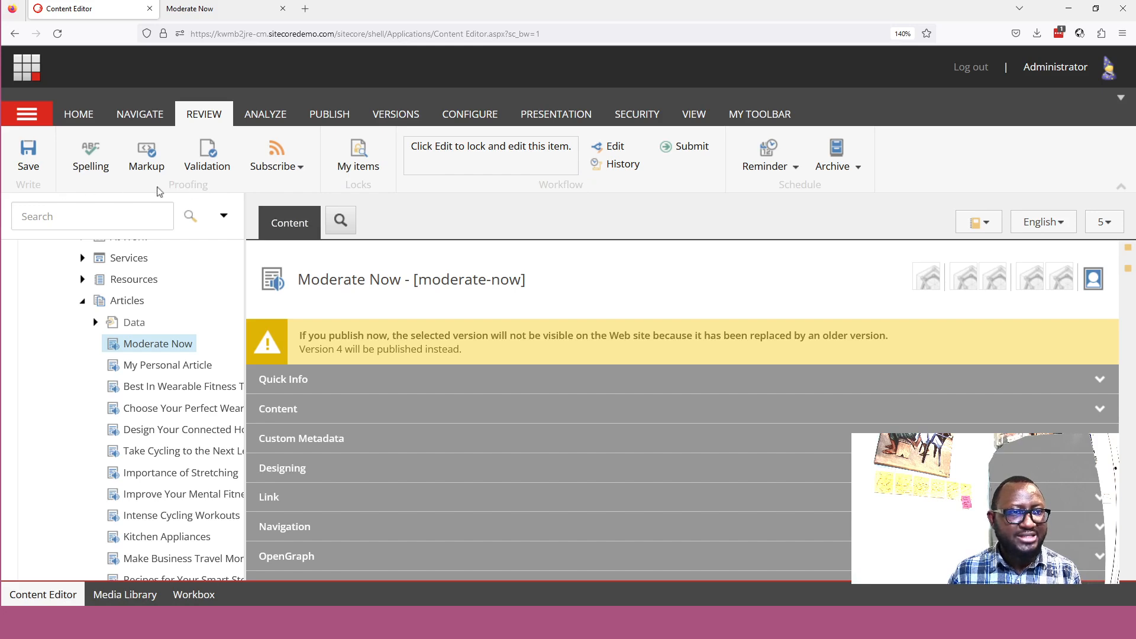
Submit the Moderate Now item's draft version in the workflow with the comment "Alright for publishing"
left_click(686, 147)
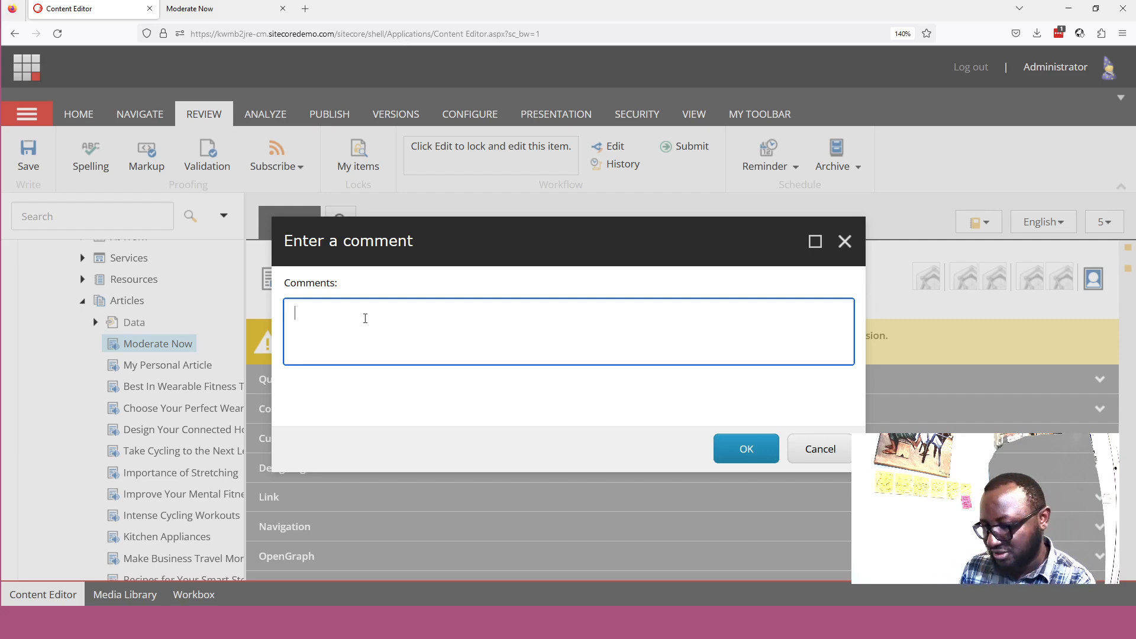
type("Alright")
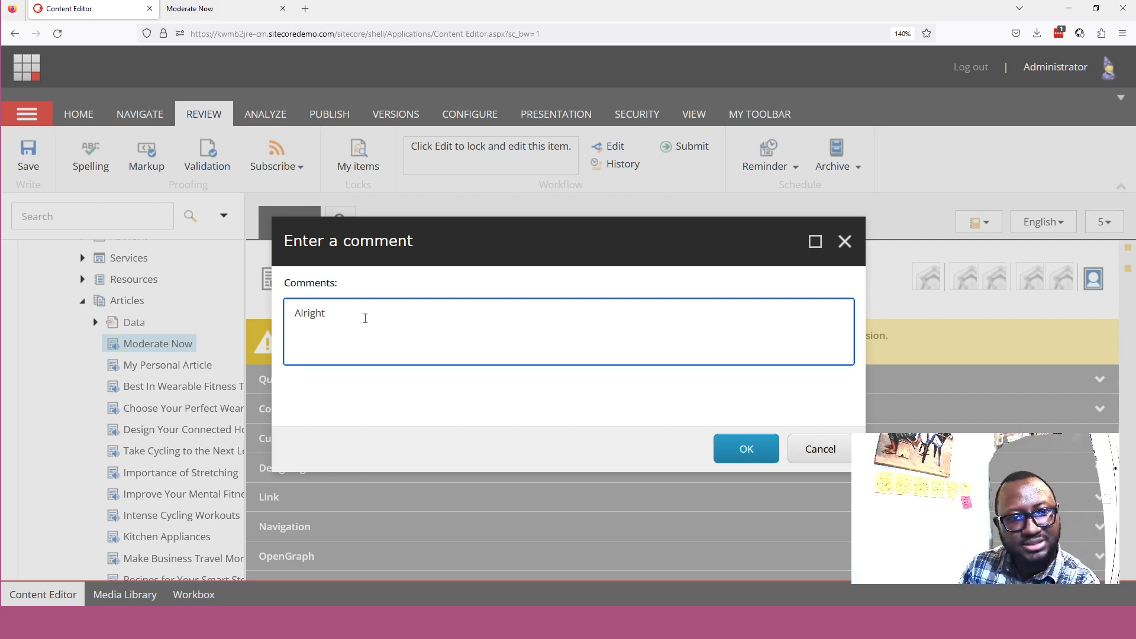
type(" for p")
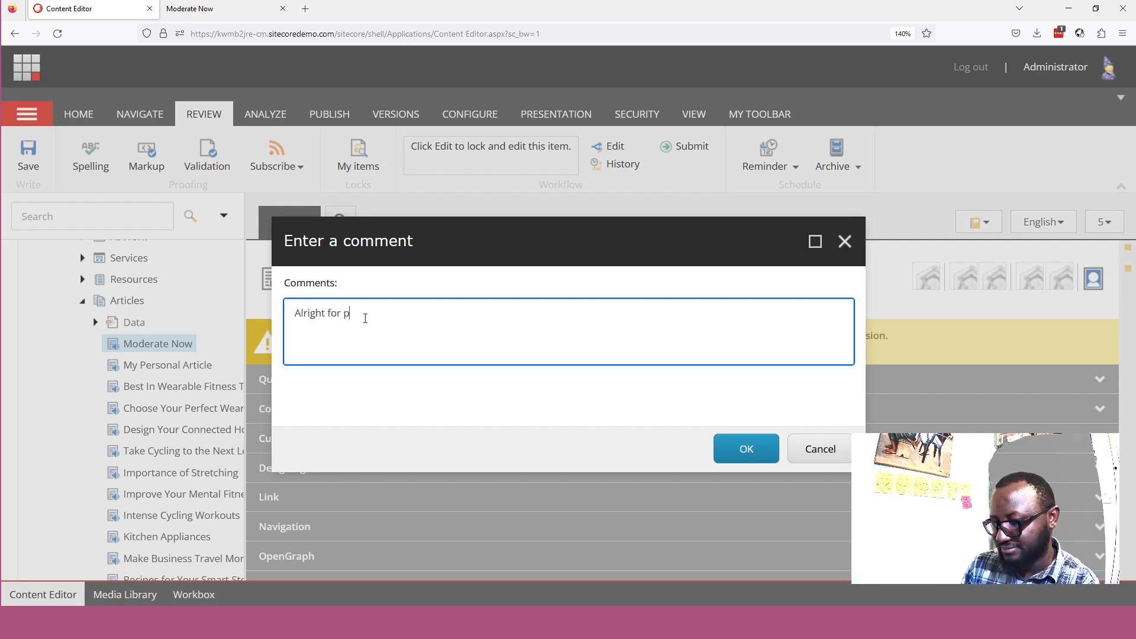
type("ublishing")
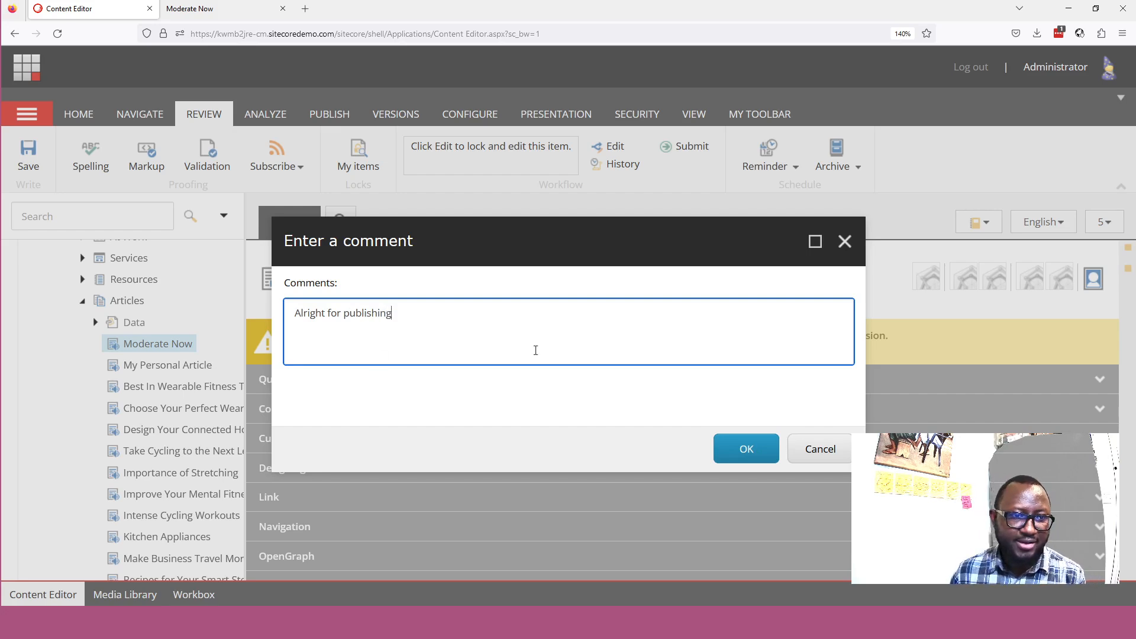
left_click(751, 452)
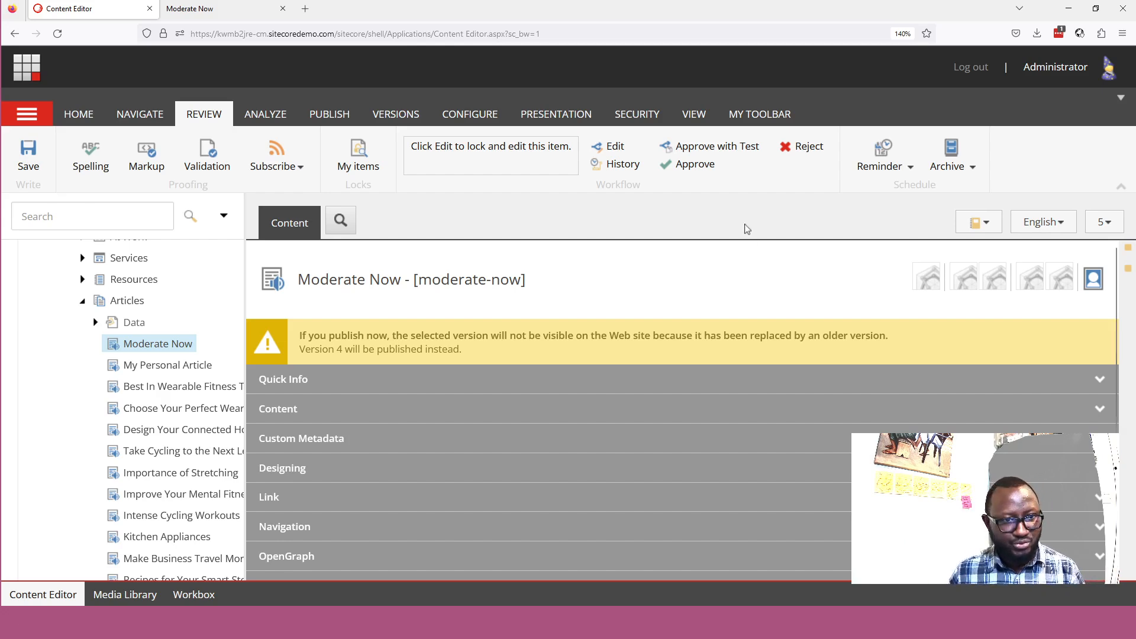
Expand the item's Content section and check its title, content, introduction, subtitle, author and publish date fields
left_click(278, 413)
scroll(454, 432, "down", 4)
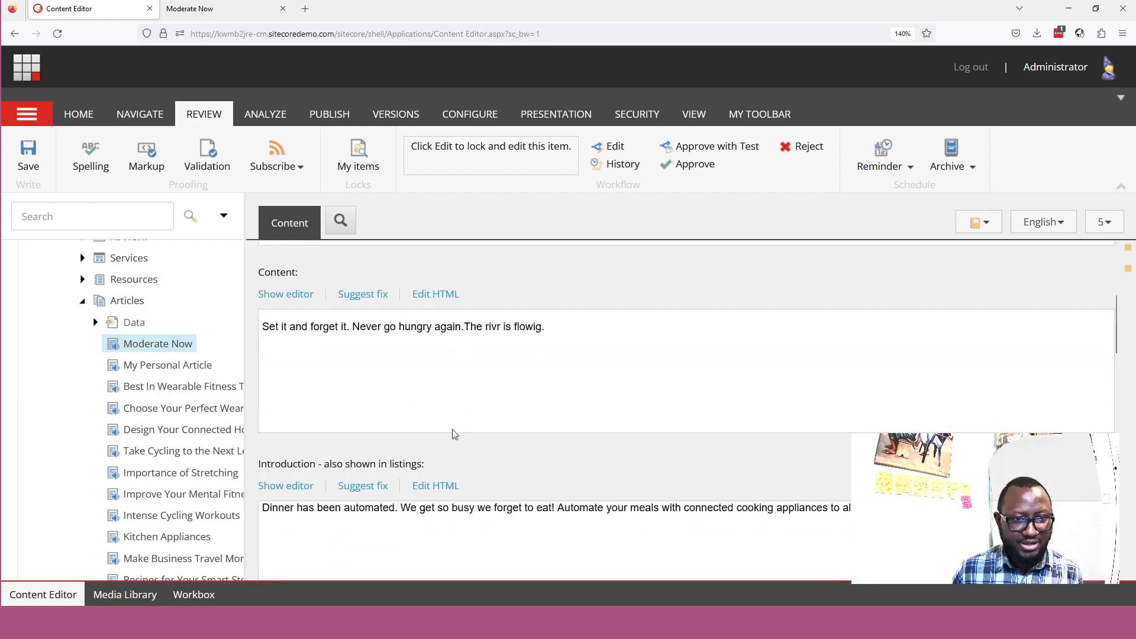
scroll(454, 433, "down", 8)
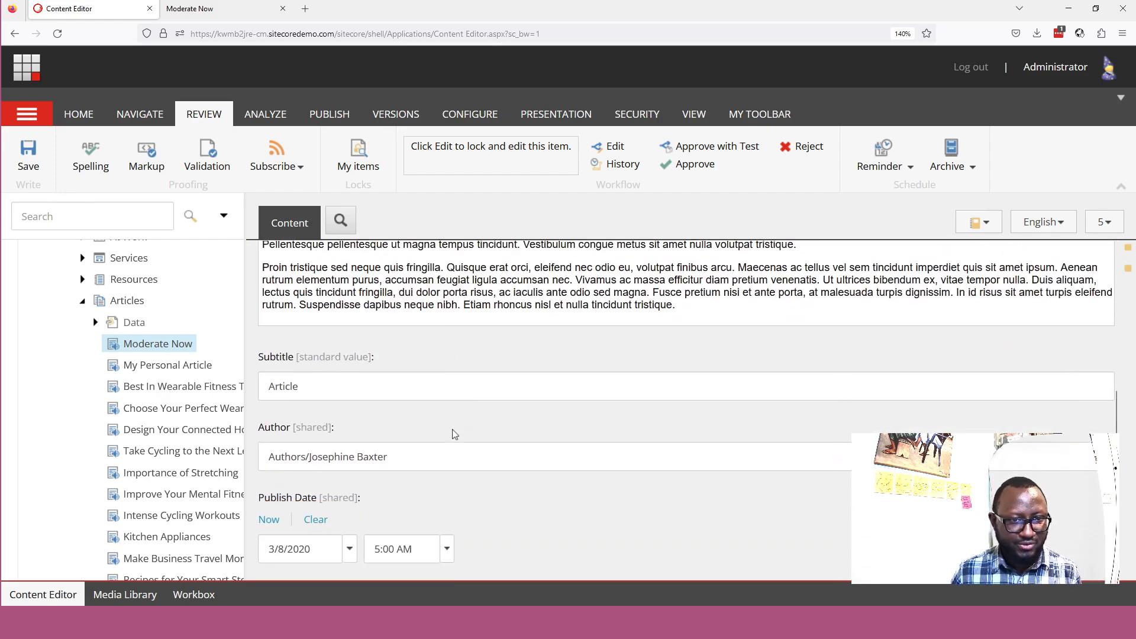
scroll(454, 433, "up", 8)
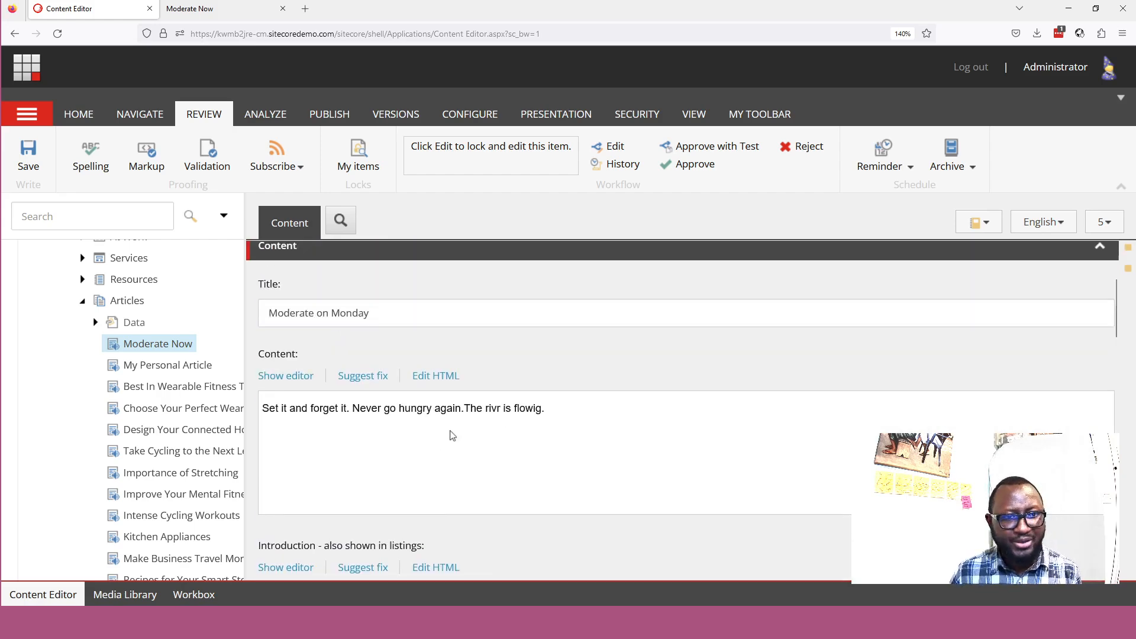